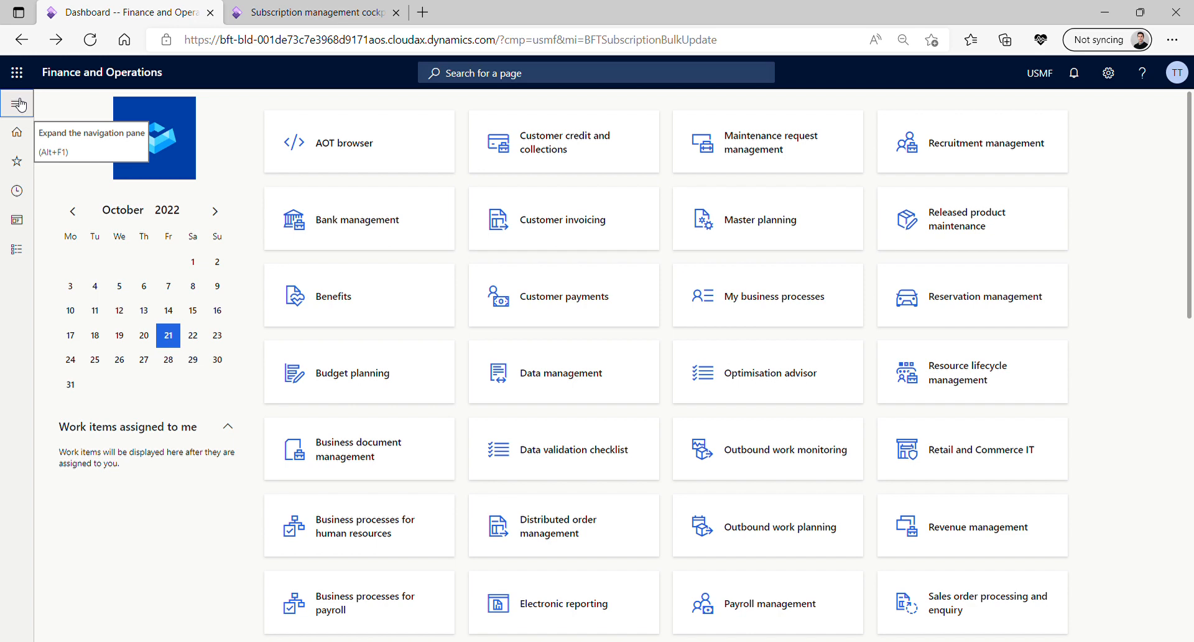
# Open the Subscription bulk update setup of the Enterprise subscription automation module and select the test 44 entry
pyautogui.click(18, 105)
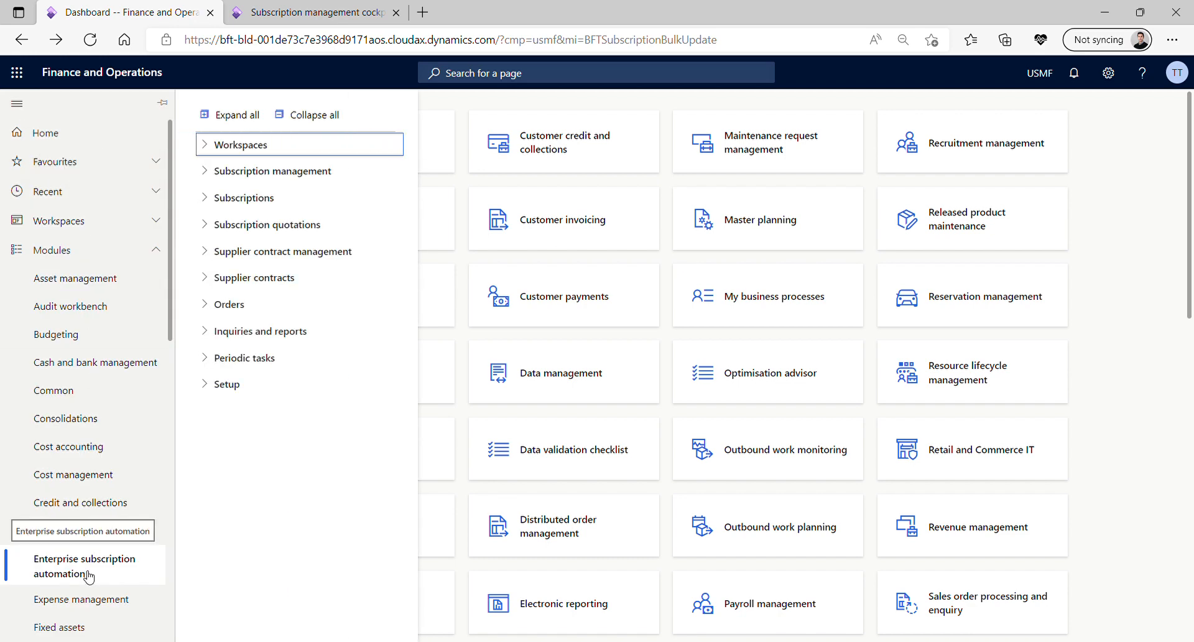
pyautogui.click(218, 393)
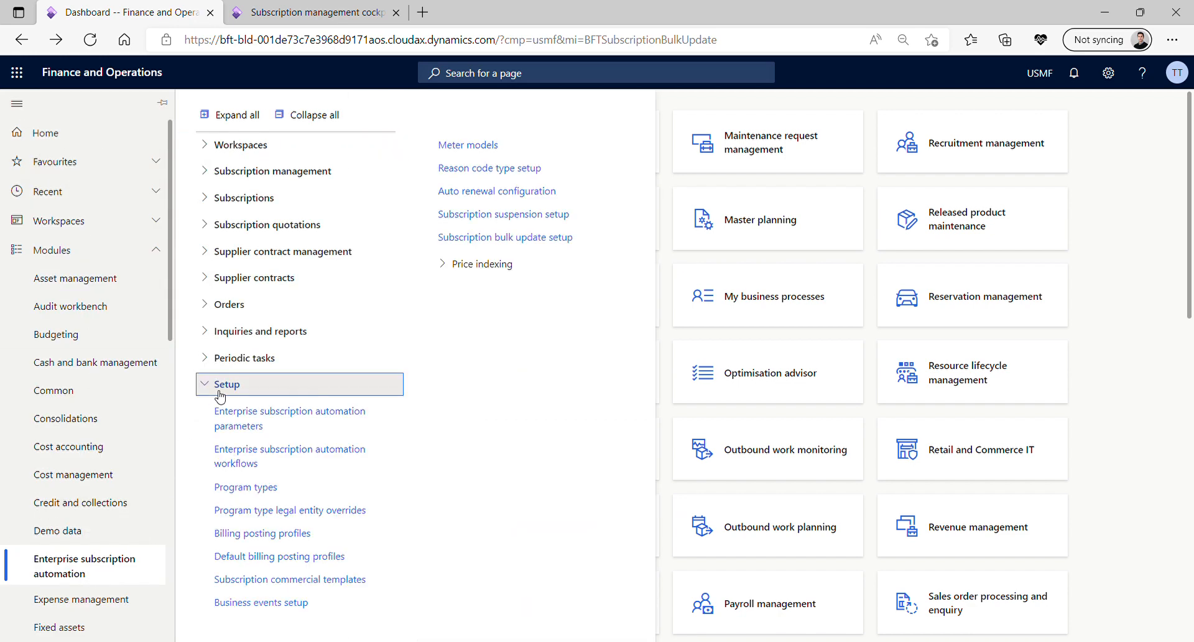
pyautogui.click(534, 243)
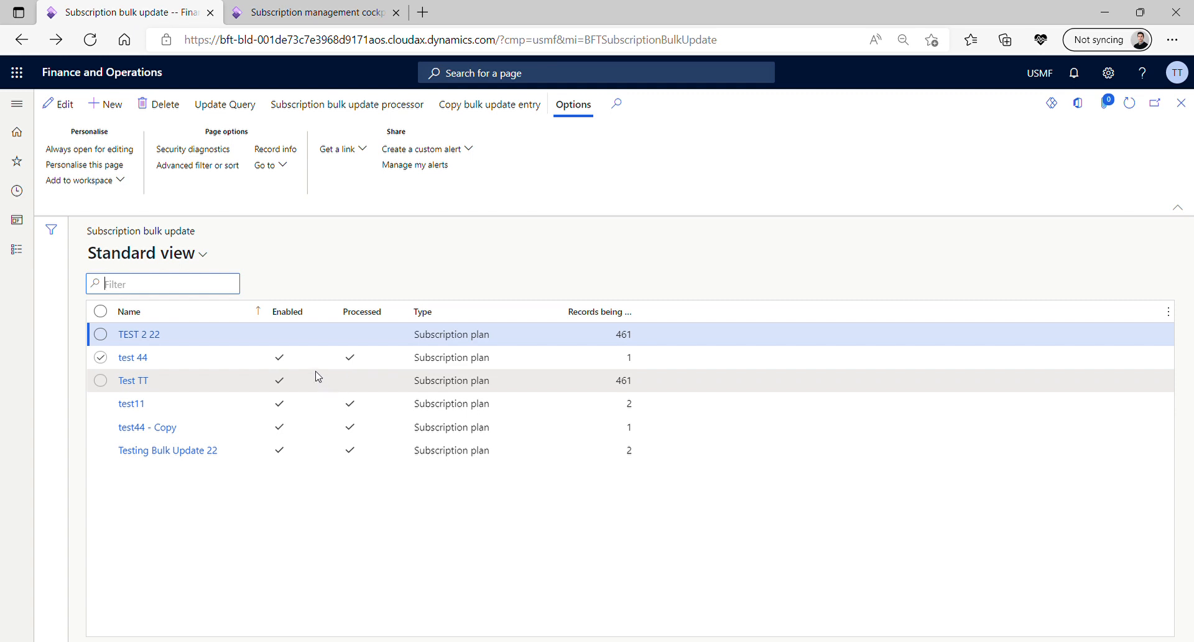
pyautogui.click(109, 360)
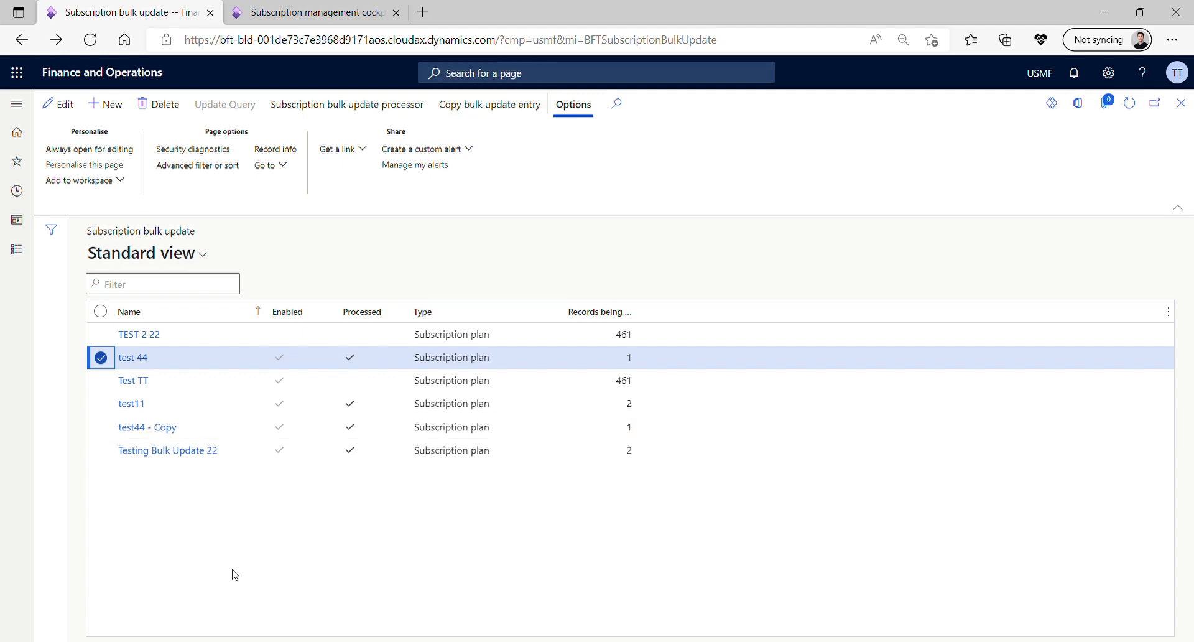
# Create a bulk update named "Testing Bulk Update 44" with Enabled set to No and type Subscription plan
pyautogui.click(104, 107)
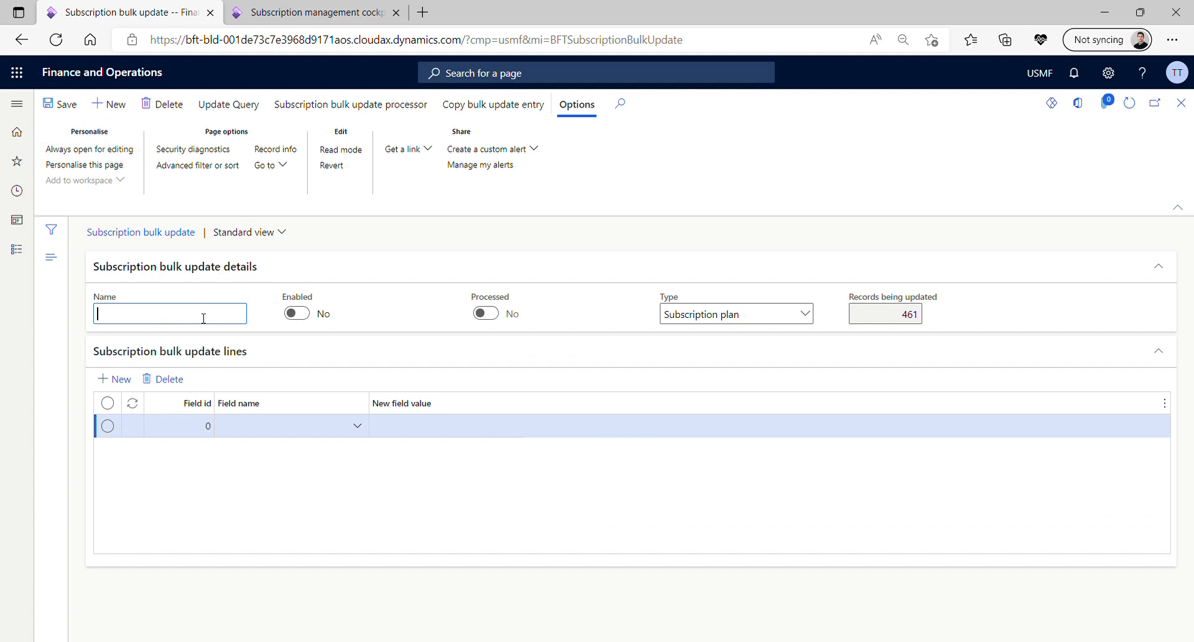
pyautogui.write('Testing Bulk Update 44')
pyautogui.press('Tab')
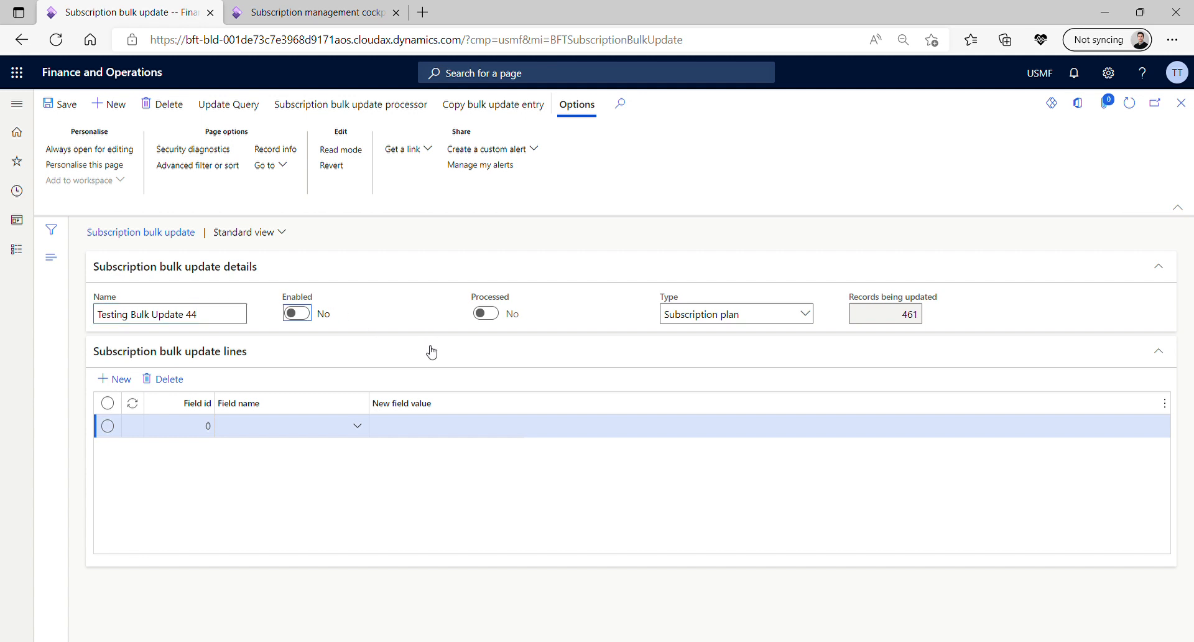
pyautogui.click(297, 313)
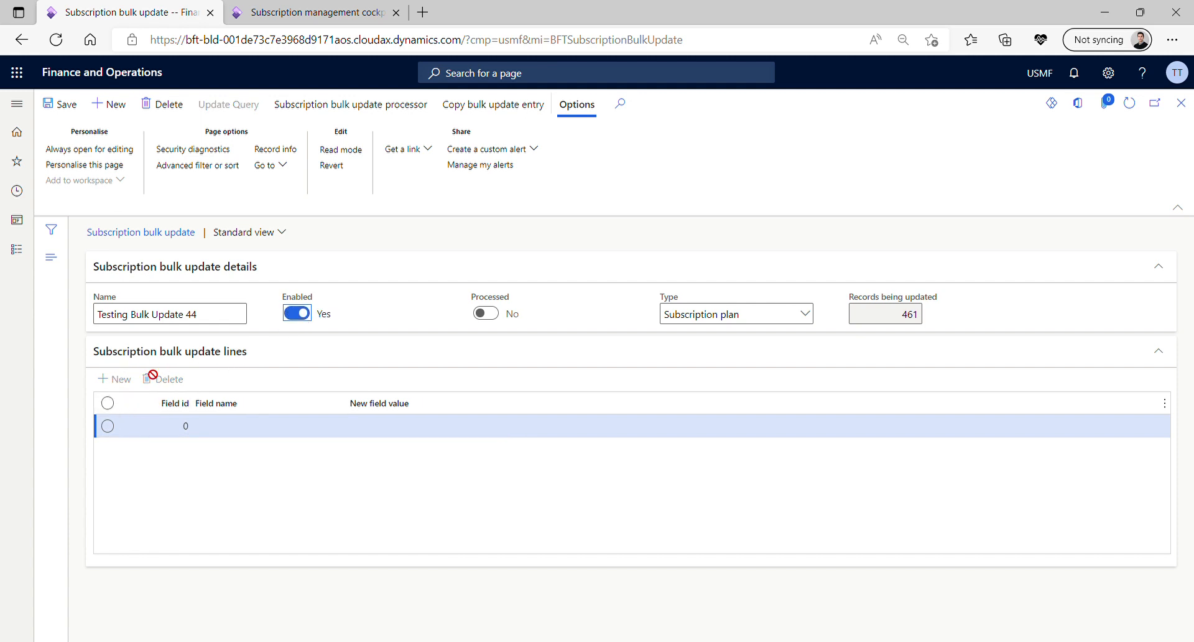
pyautogui.click(301, 313)
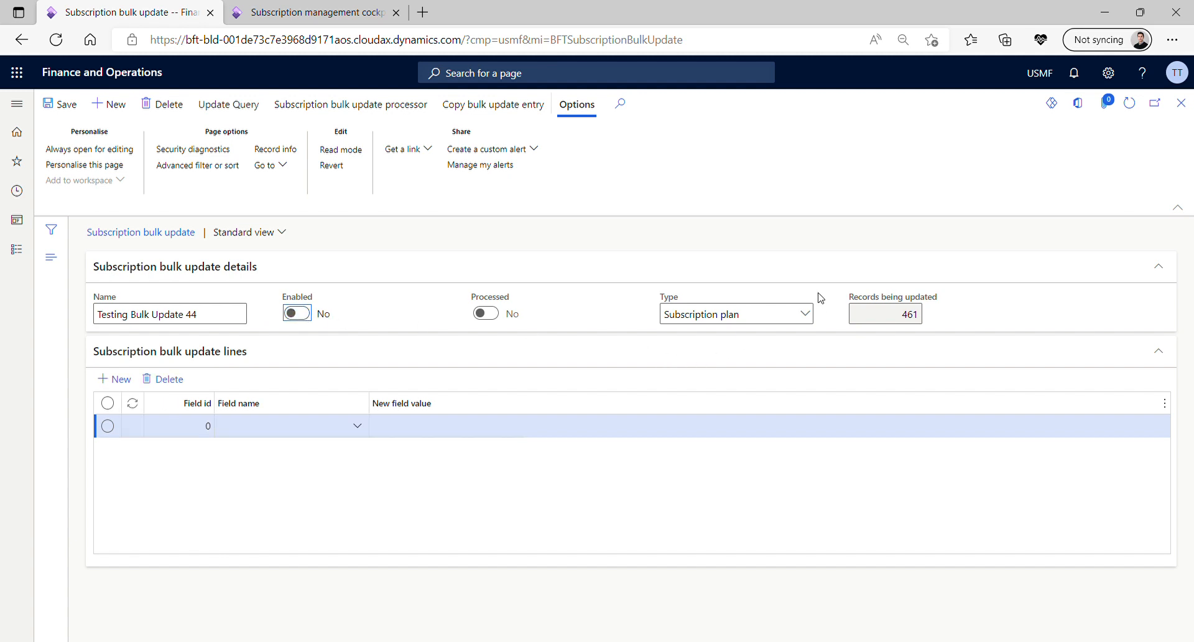
pyautogui.click(806, 315)
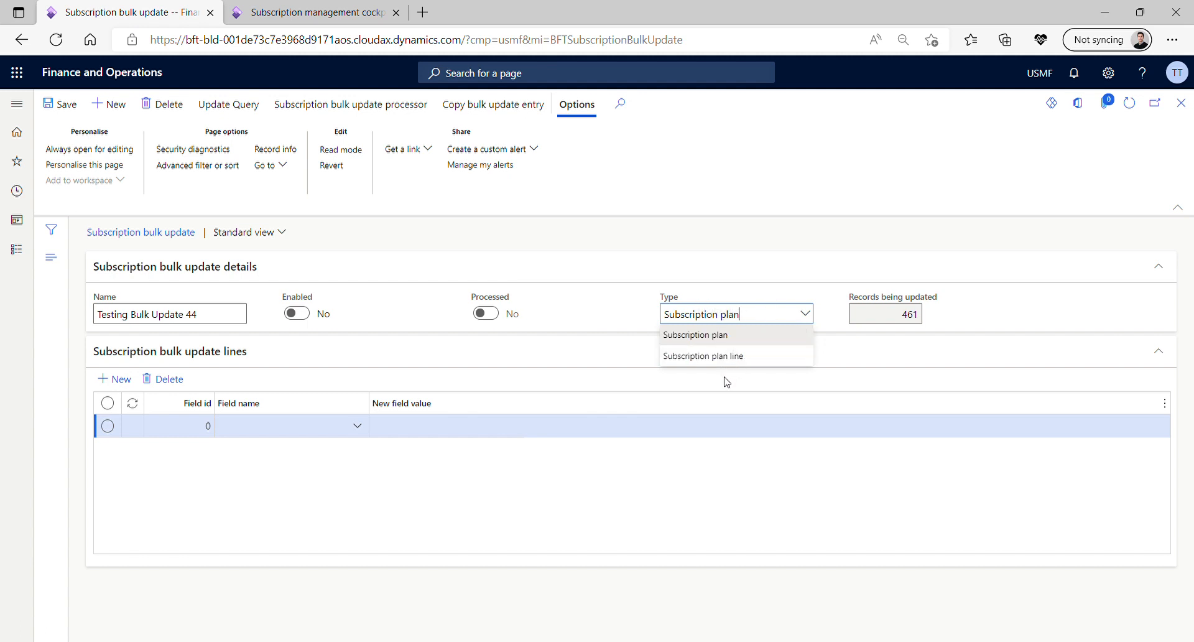
pyautogui.click(731, 339)
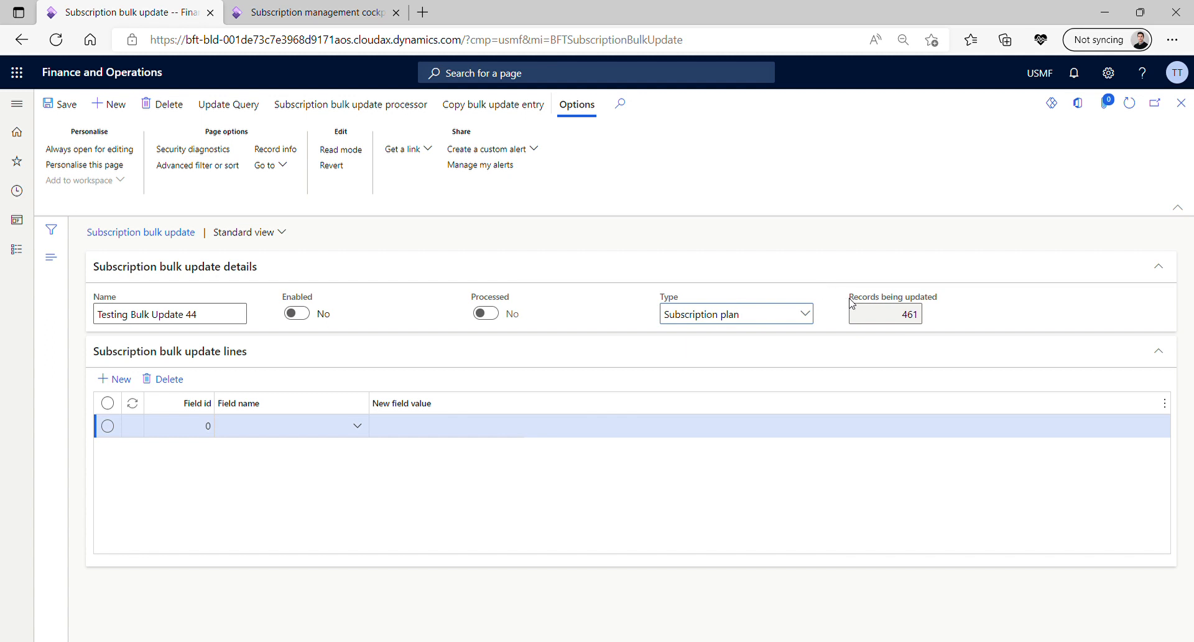
pyautogui.moveTo(852, 303); pyautogui.dragTo(927, 309)
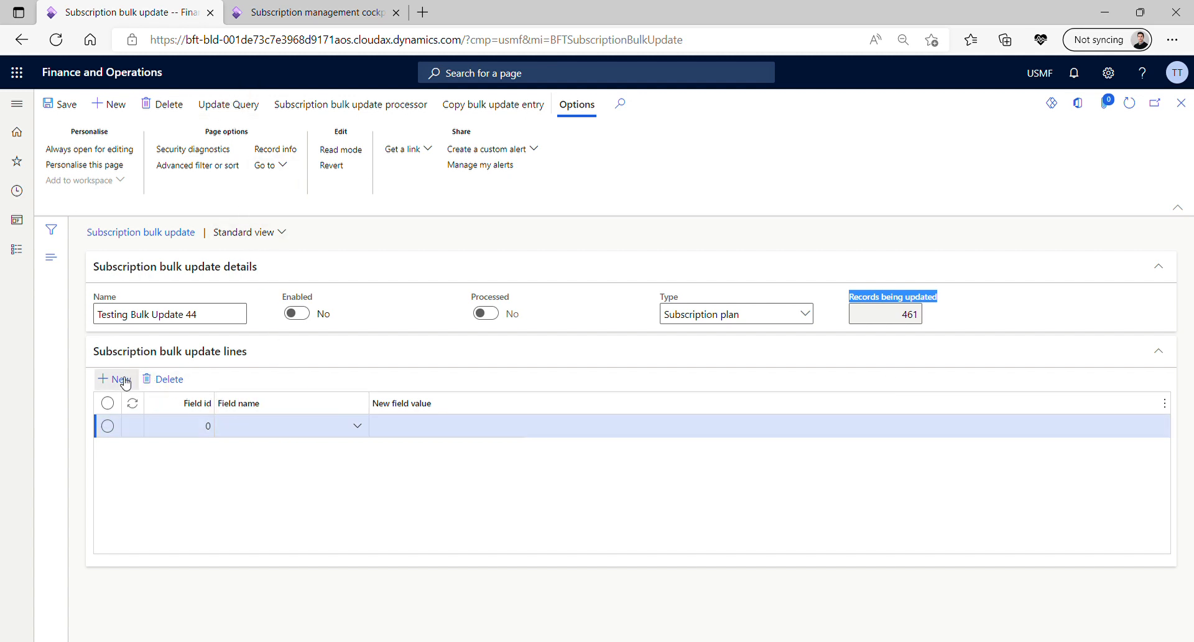
# Set the first bulk update line to the CustomerRef field with the new value "Customer Invoice 44"
pyautogui.click(367, 428)
pyautogui.click(368, 428)
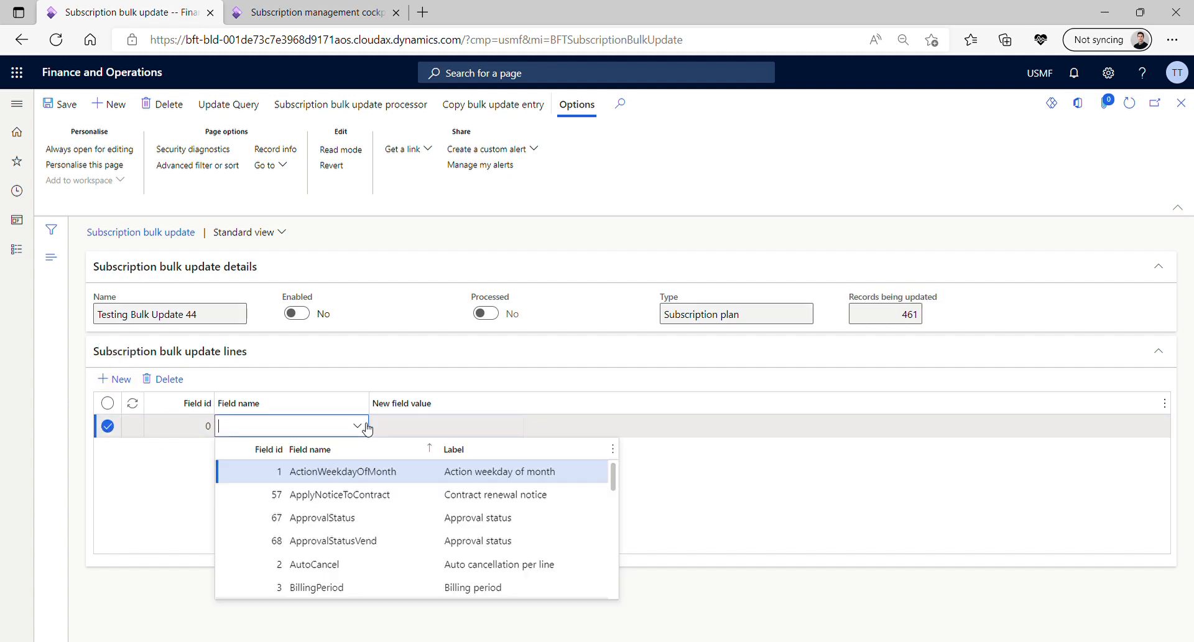
pyautogui.scroll(-5, 360, 484)
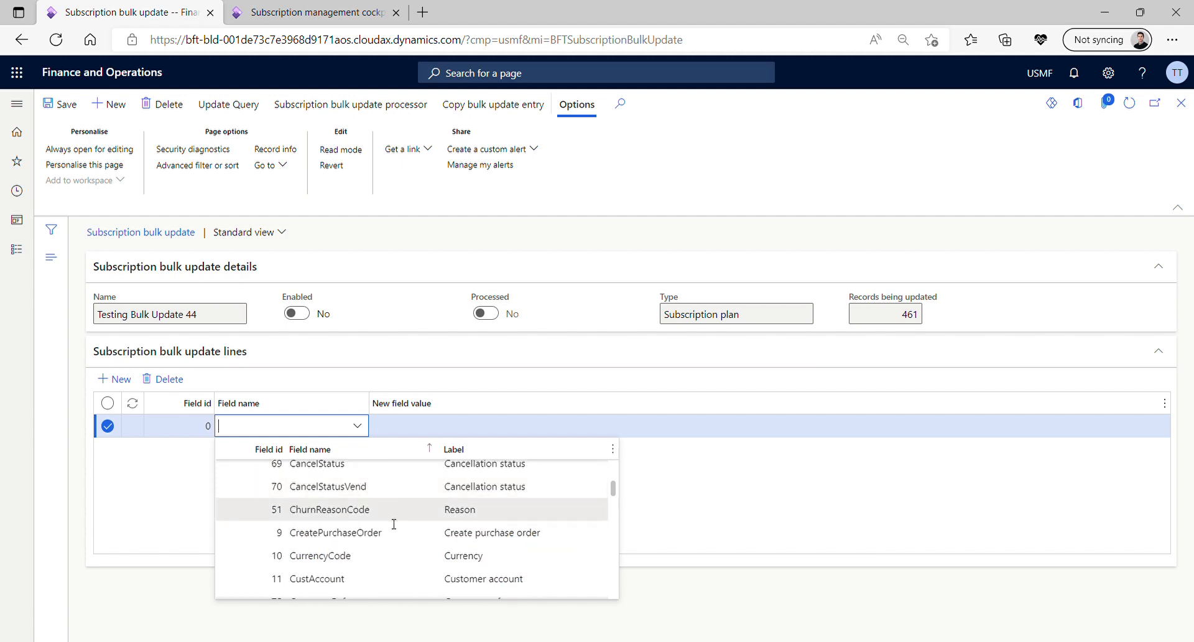
pyautogui.scroll(-2, 385, 526)
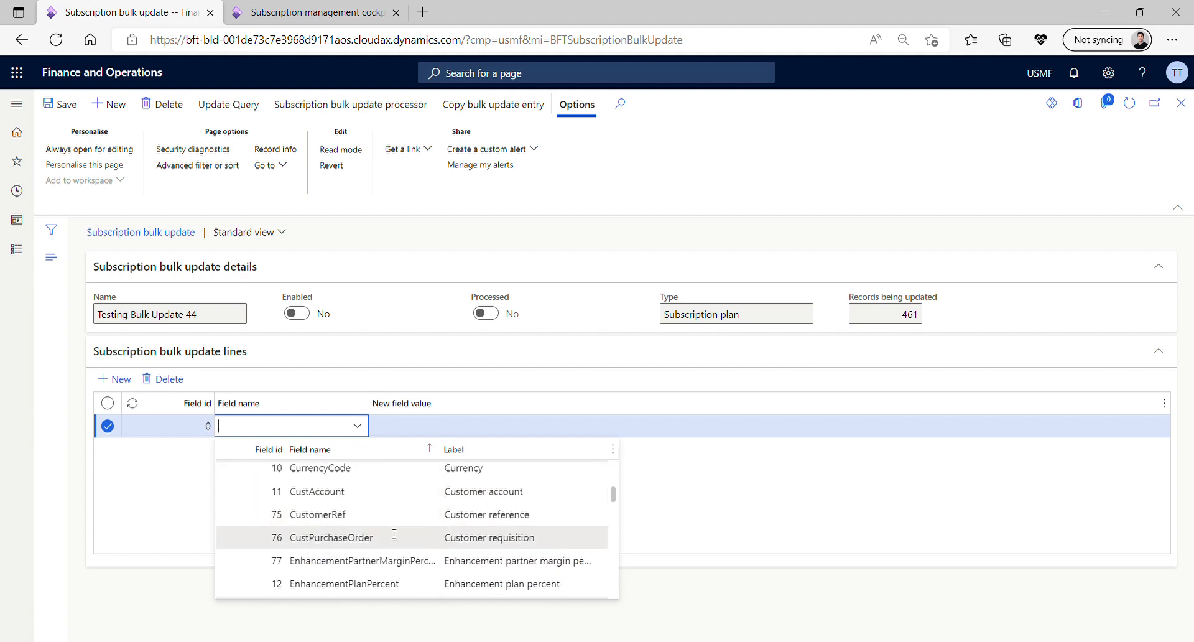
pyautogui.click(361, 515)
pyautogui.click(419, 434)
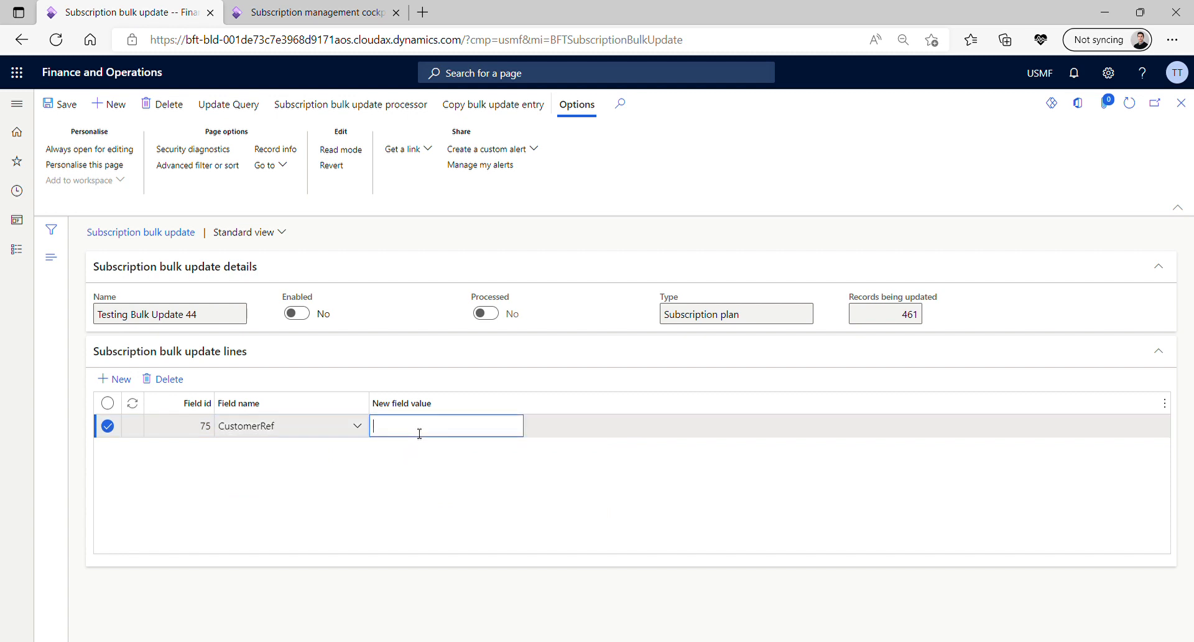
pyautogui.write('Customer Invoice 44')
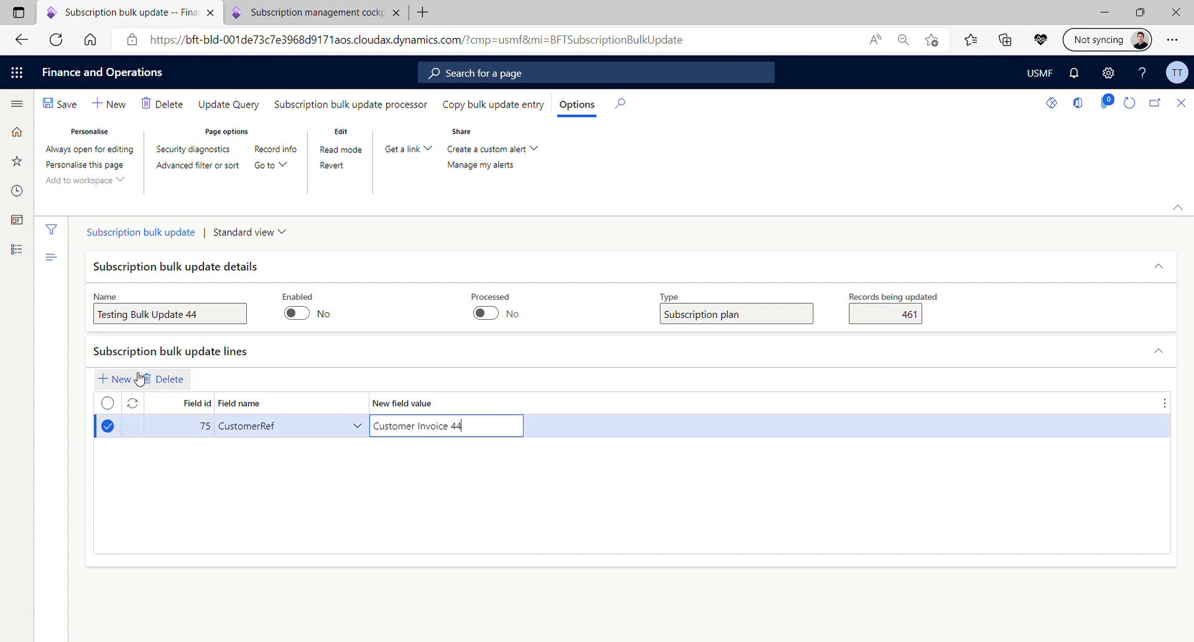
# Add a second bulk update line for the PriceRounding field with the new value Yes
pyautogui.click(117, 378)
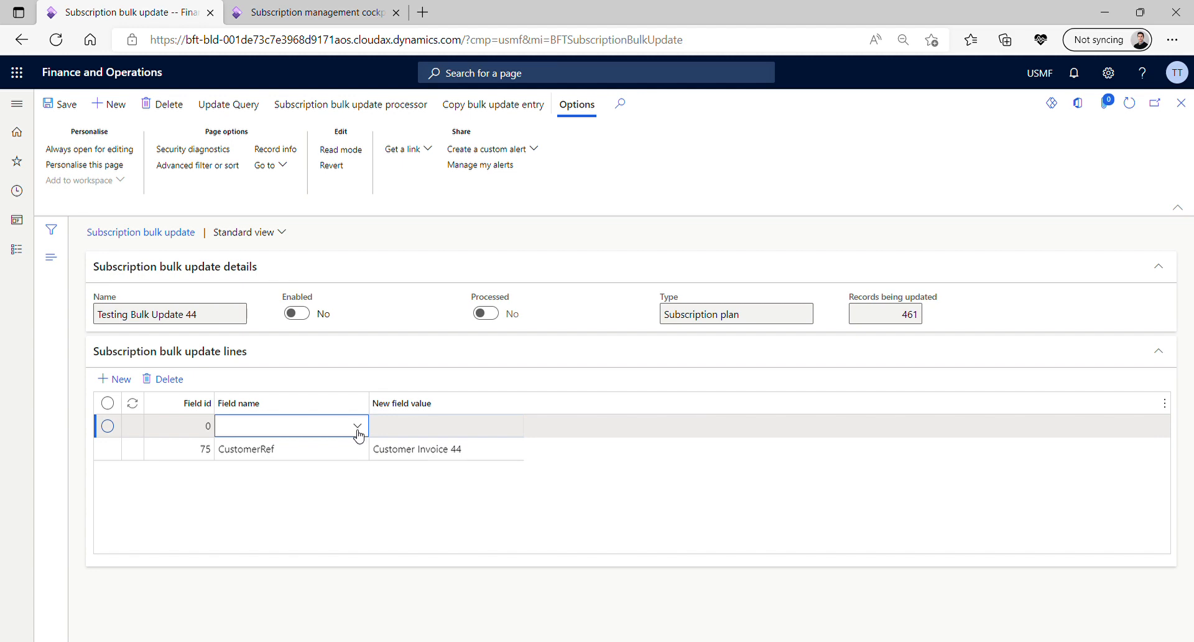
pyautogui.click(358, 425)
pyautogui.scroll(-4, 401, 491)
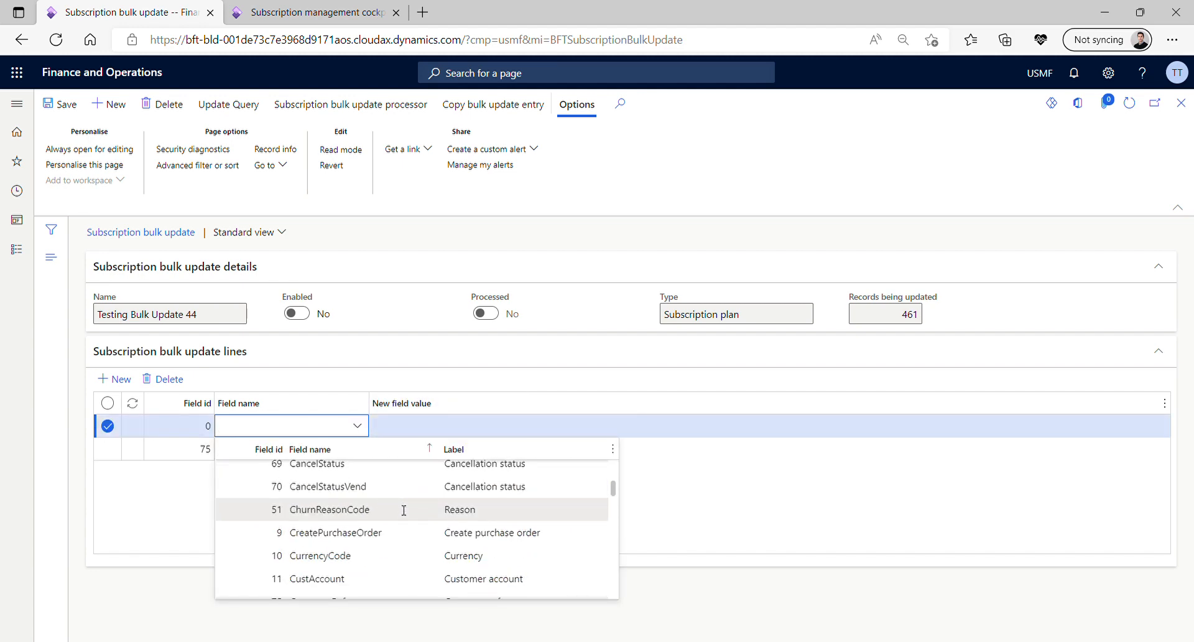
pyautogui.scroll(-2, 403, 510)
pyautogui.scroll(-6, 404, 510)
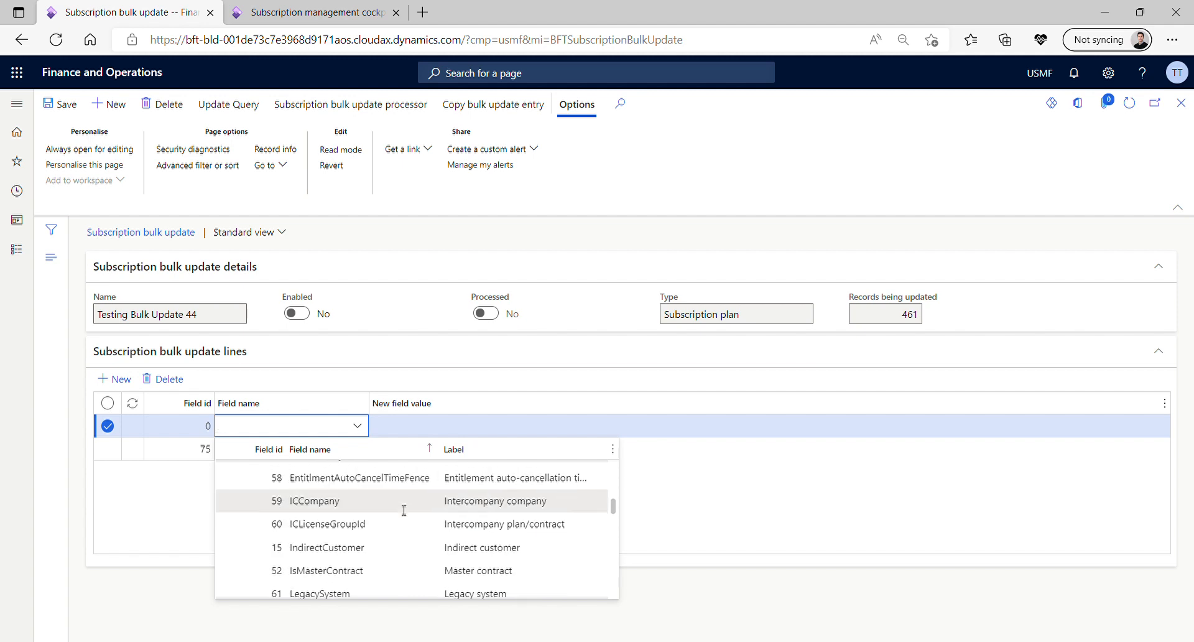
pyautogui.scroll(-8, 405, 512)
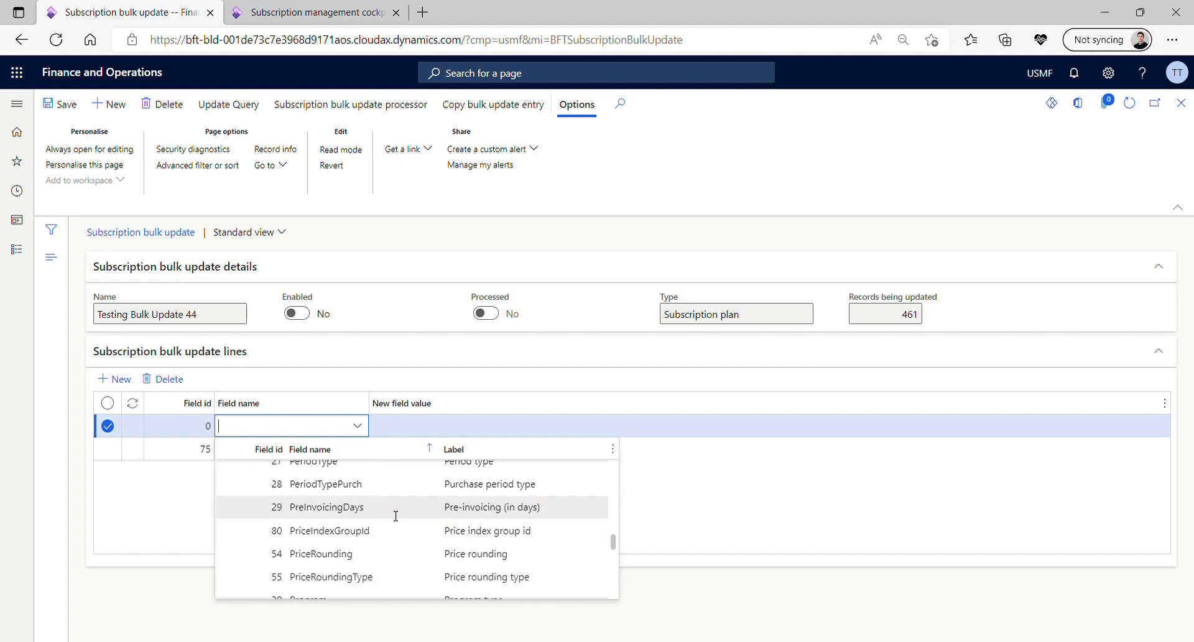
pyautogui.click(377, 554)
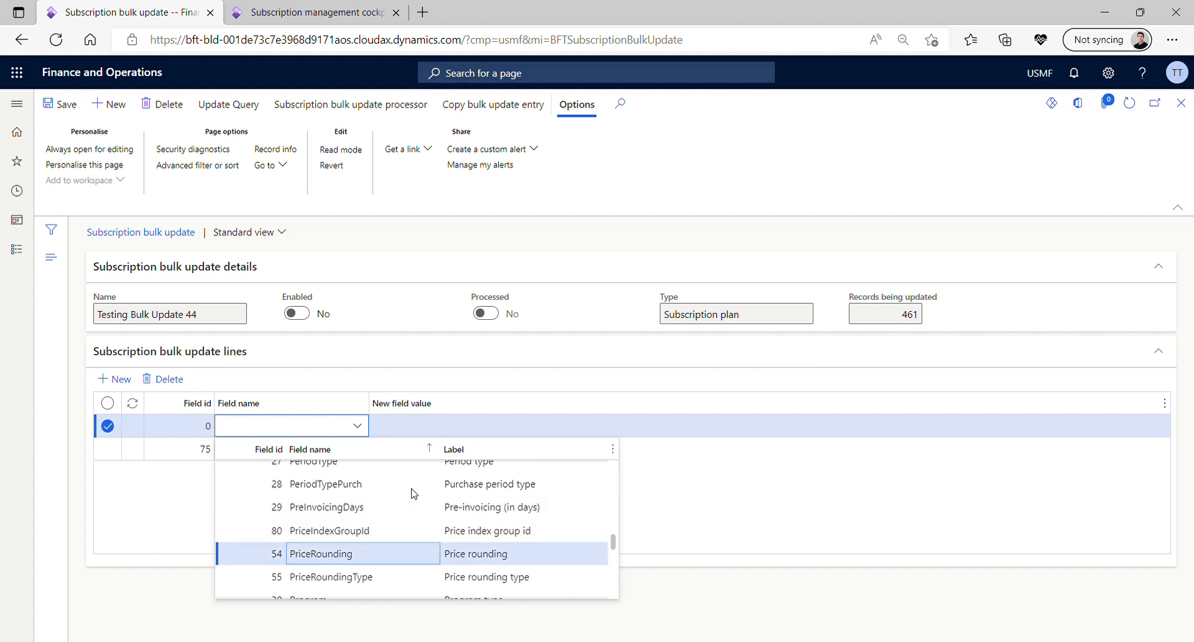
pyautogui.click(414, 427)
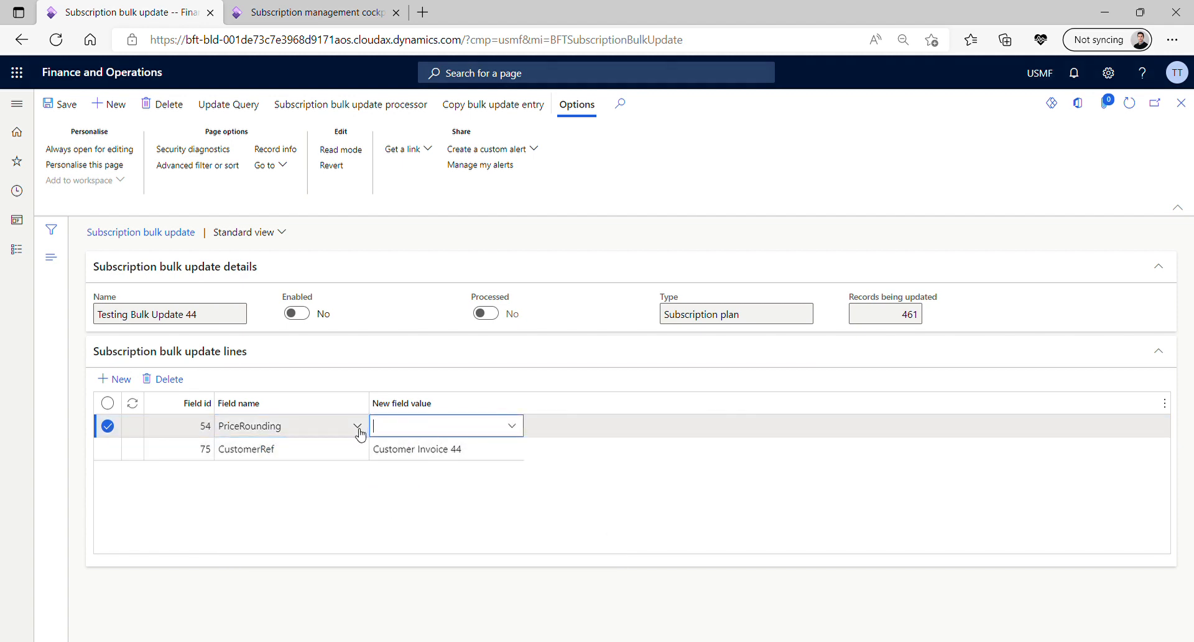
pyautogui.click(513, 428)
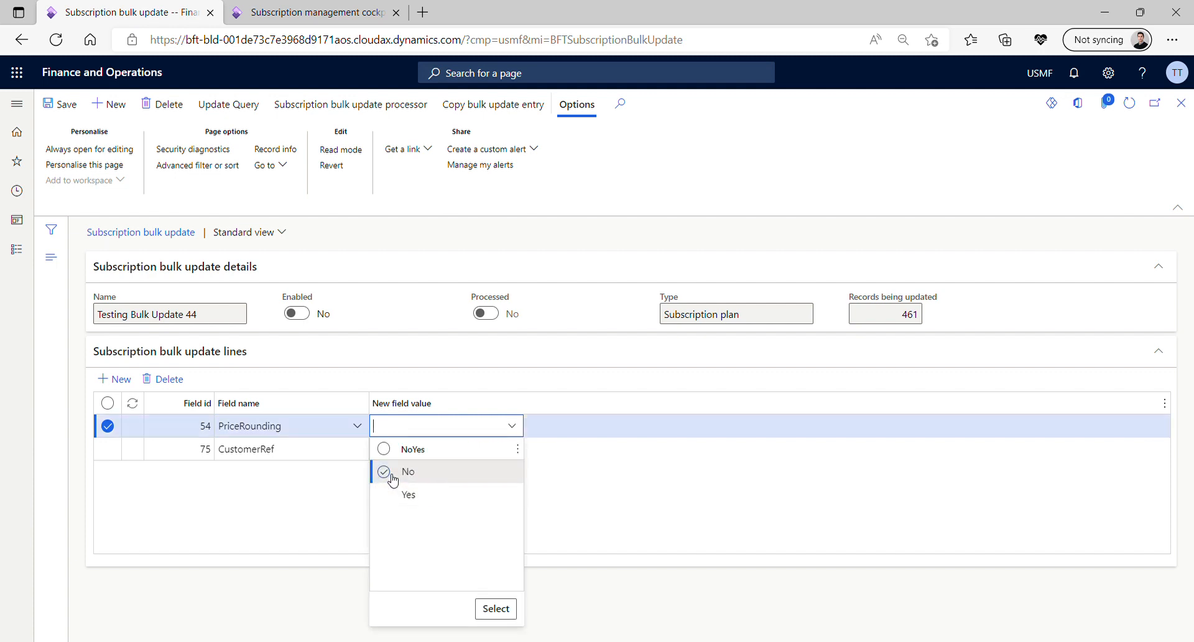
pyautogui.click(385, 495)
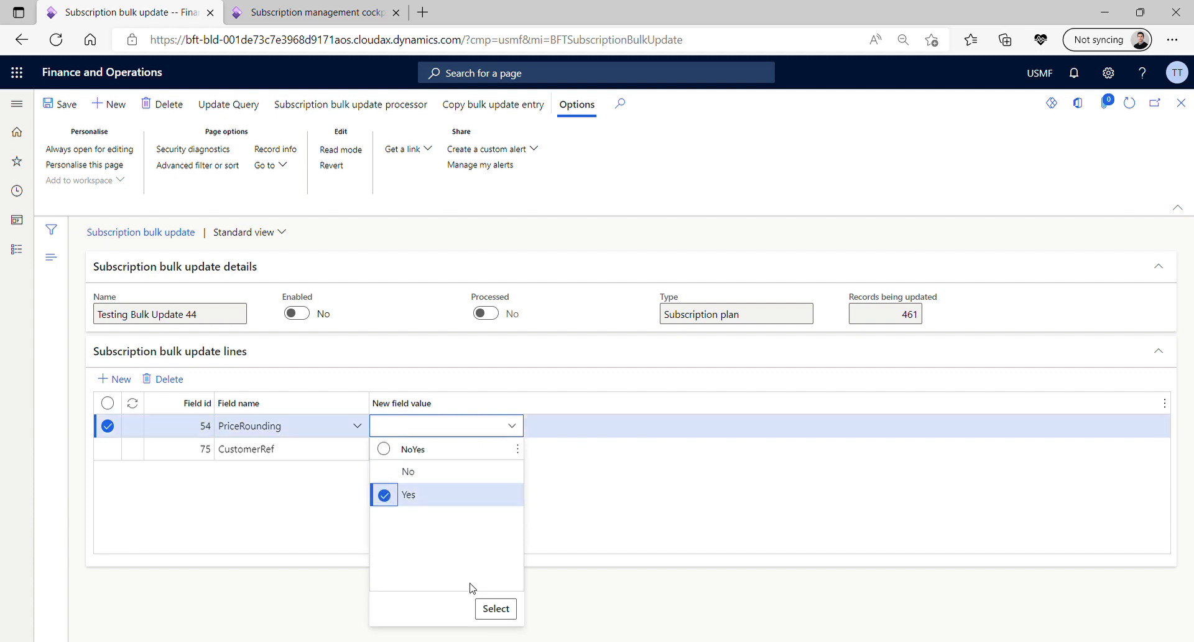
pyautogui.click(496, 609)
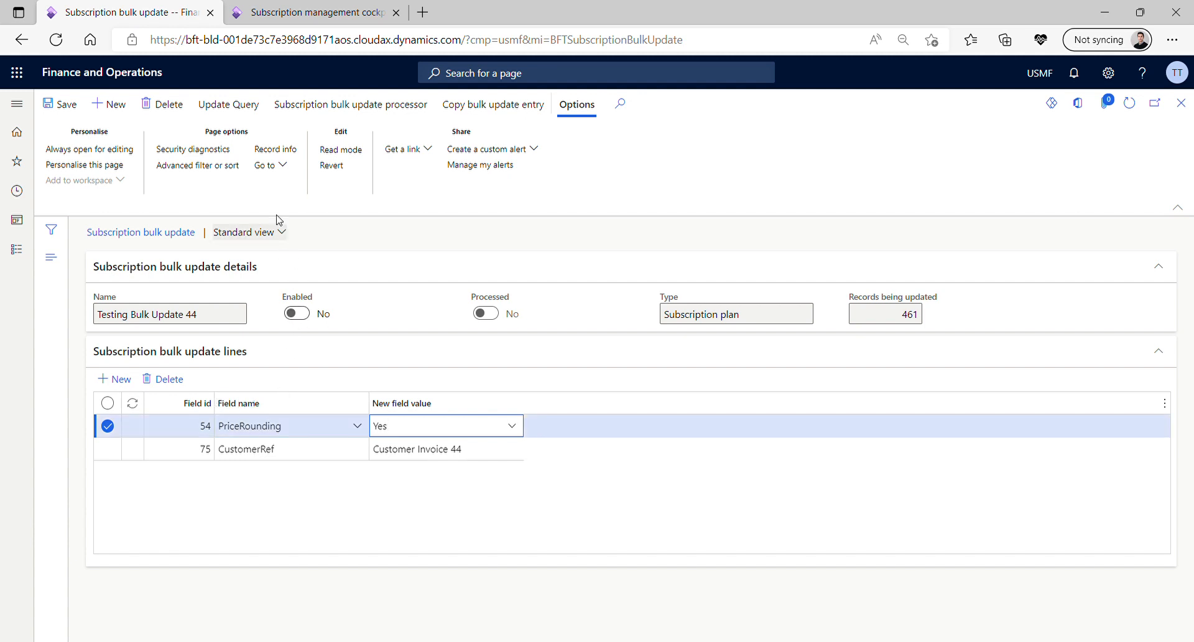
# Open the bulk update's query for editing and remove the Published status range
pyautogui.click(232, 109)
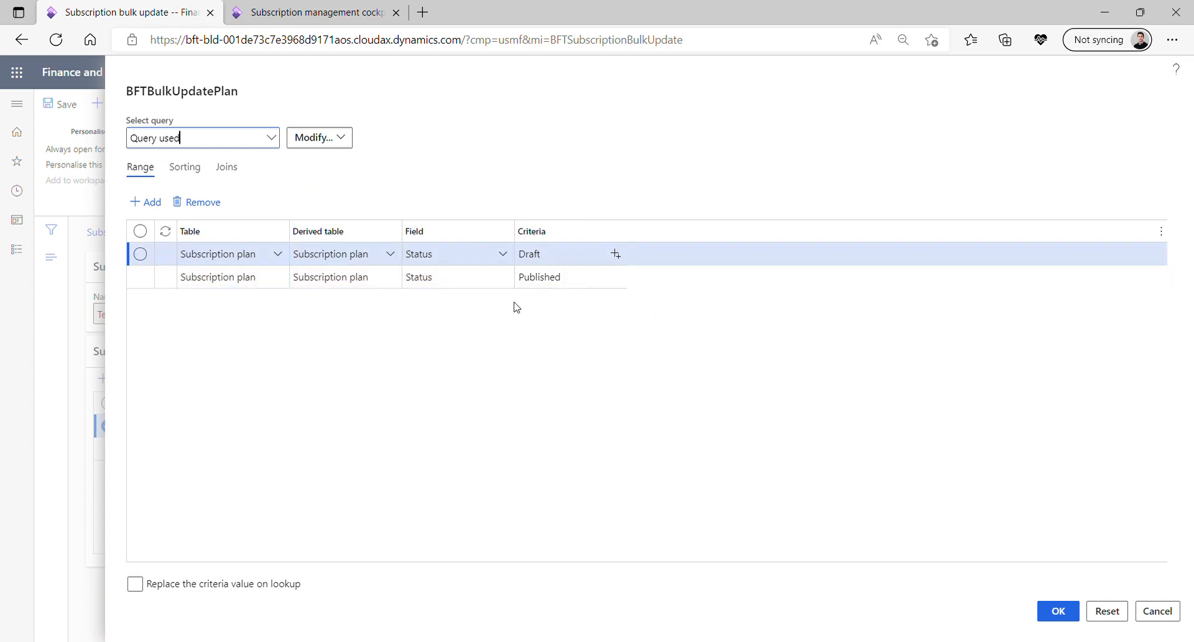
pyautogui.click(140, 254)
pyautogui.click(140, 281)
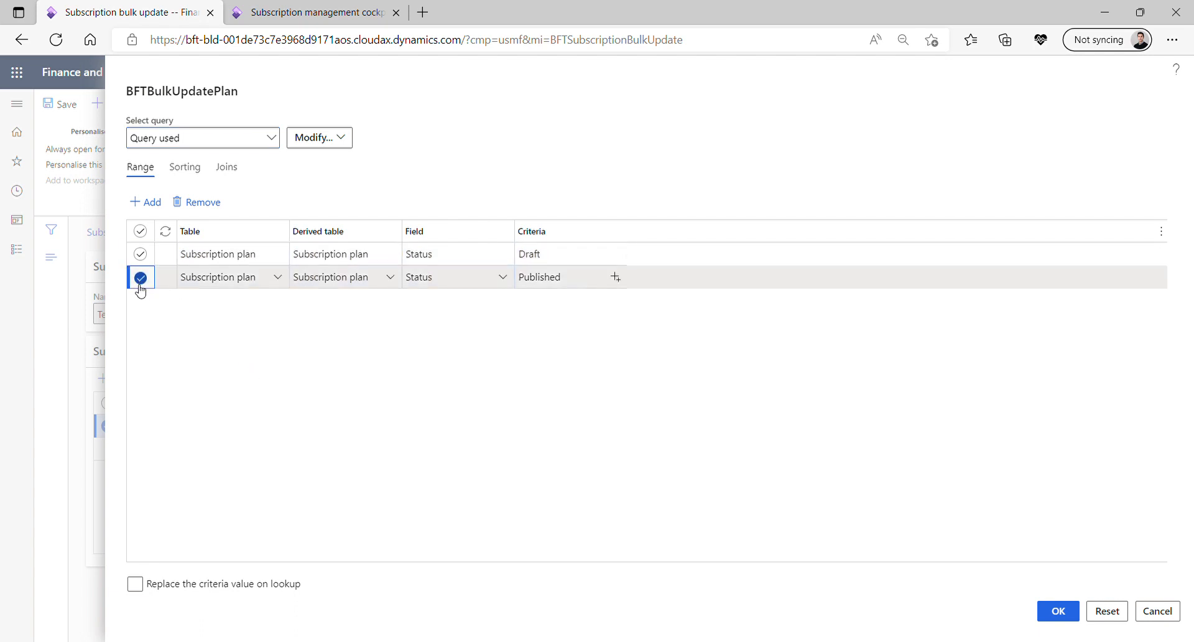
pyautogui.click(199, 204)
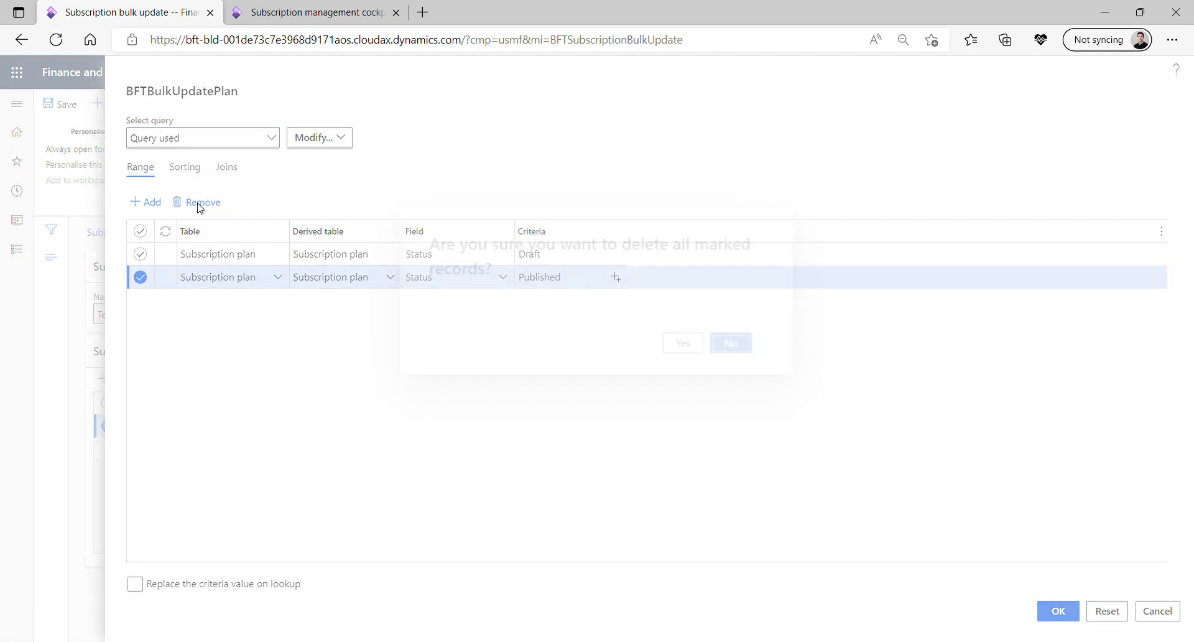
pyautogui.click(684, 343)
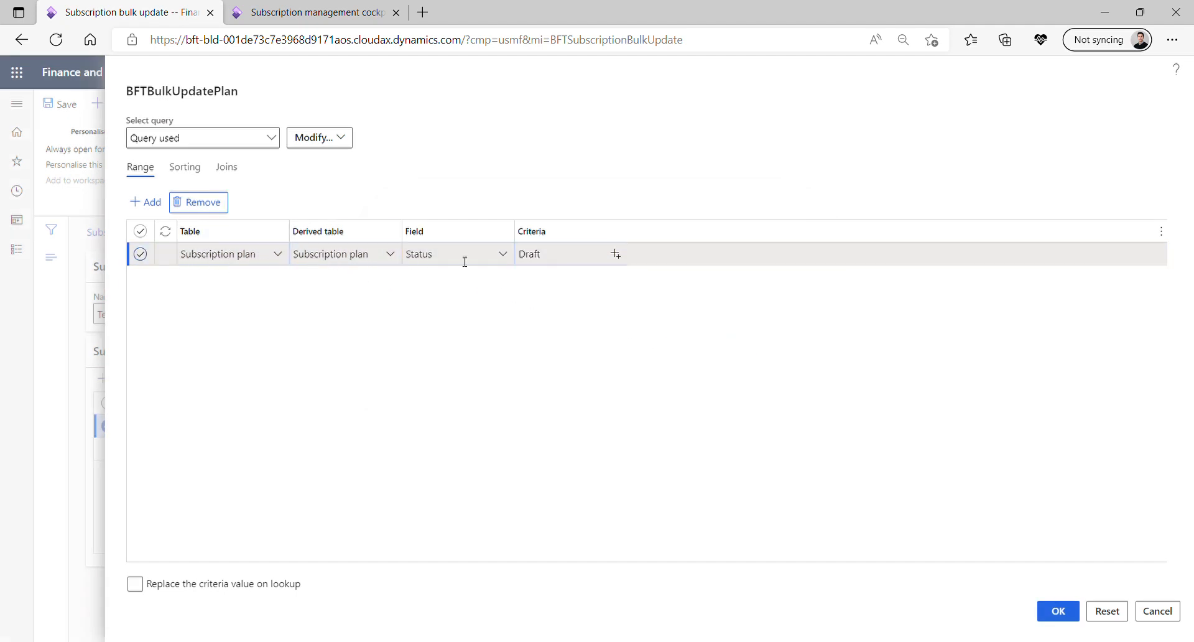
# Add a Customer account range to the query, enter the customer's account number as its criterion, and apply the query
pyautogui.click(151, 201)
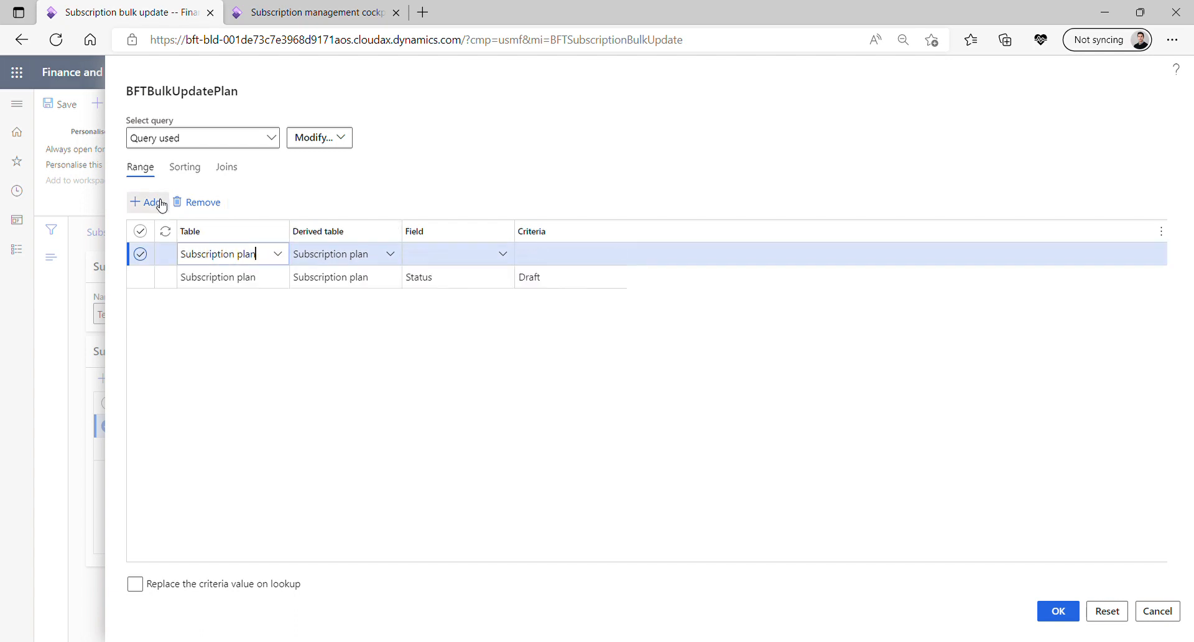
pyautogui.click(504, 254)
pyautogui.scroll(-3, 487, 335)
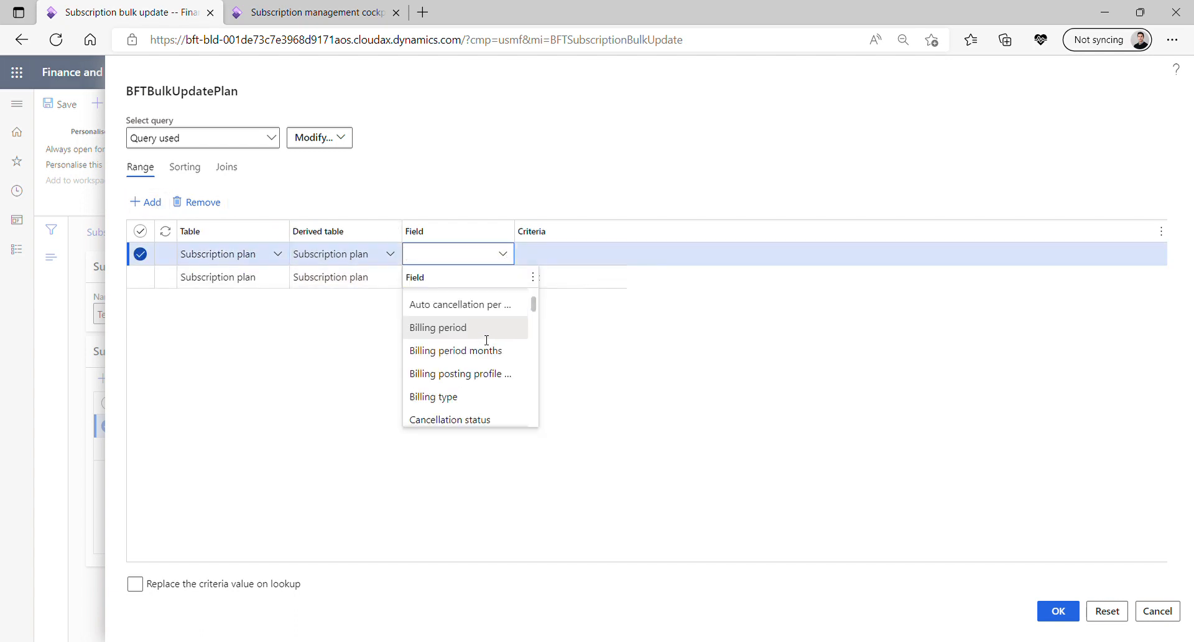
pyautogui.scroll(-3, 485, 343)
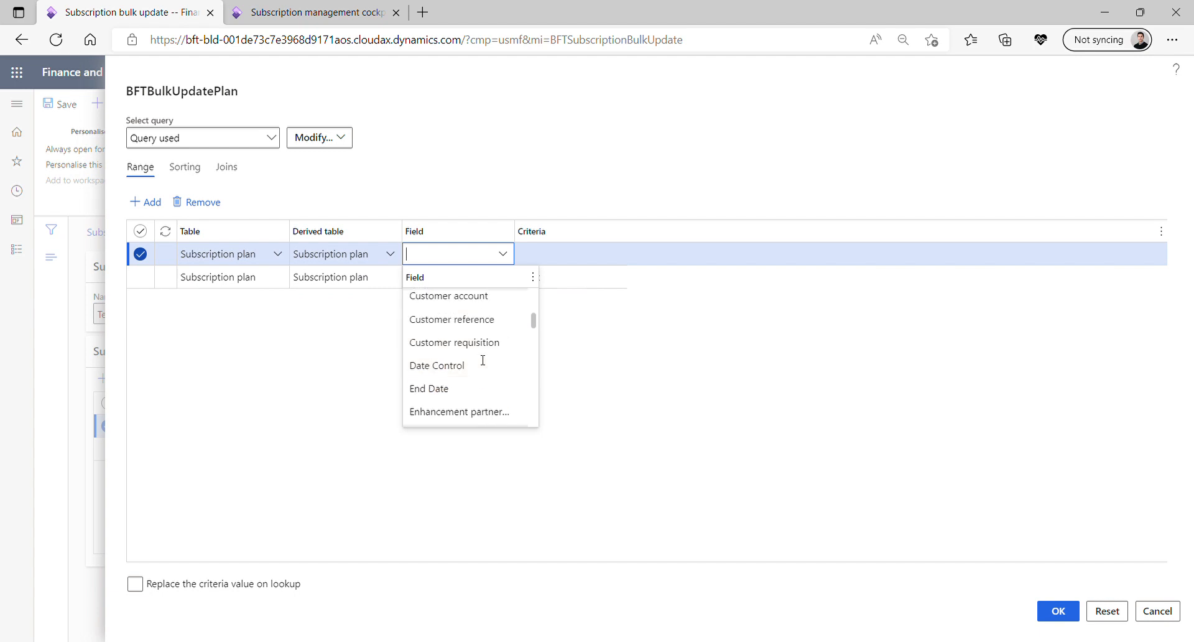
pyautogui.click(476, 298)
pyautogui.click(565, 253)
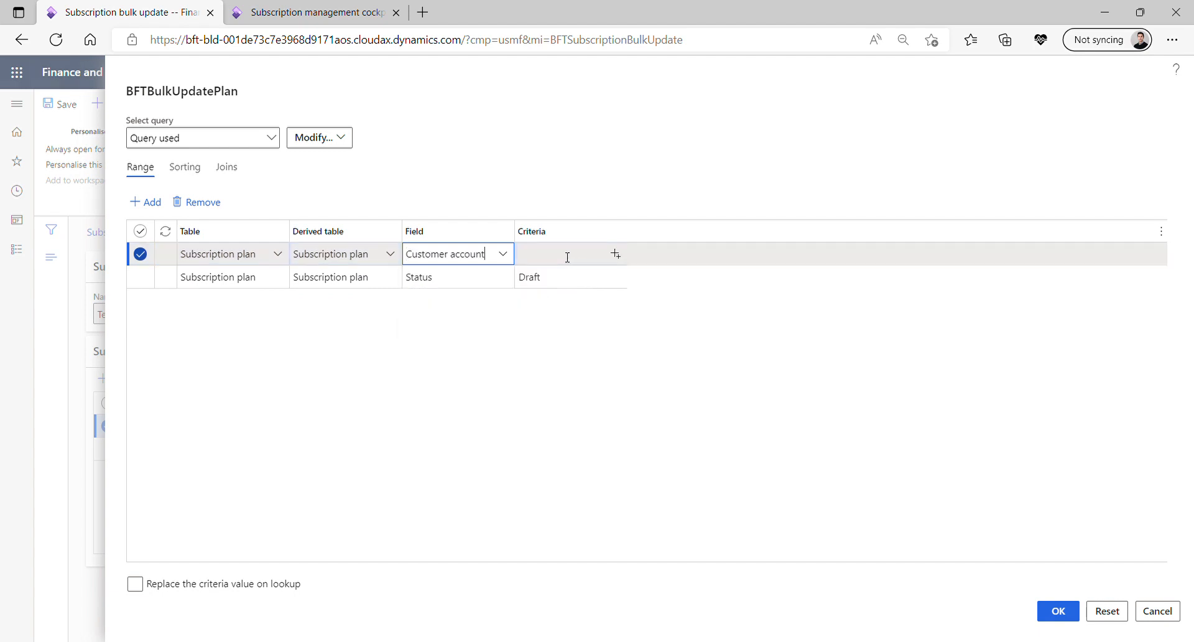
pyautogui.write('CON-000001')
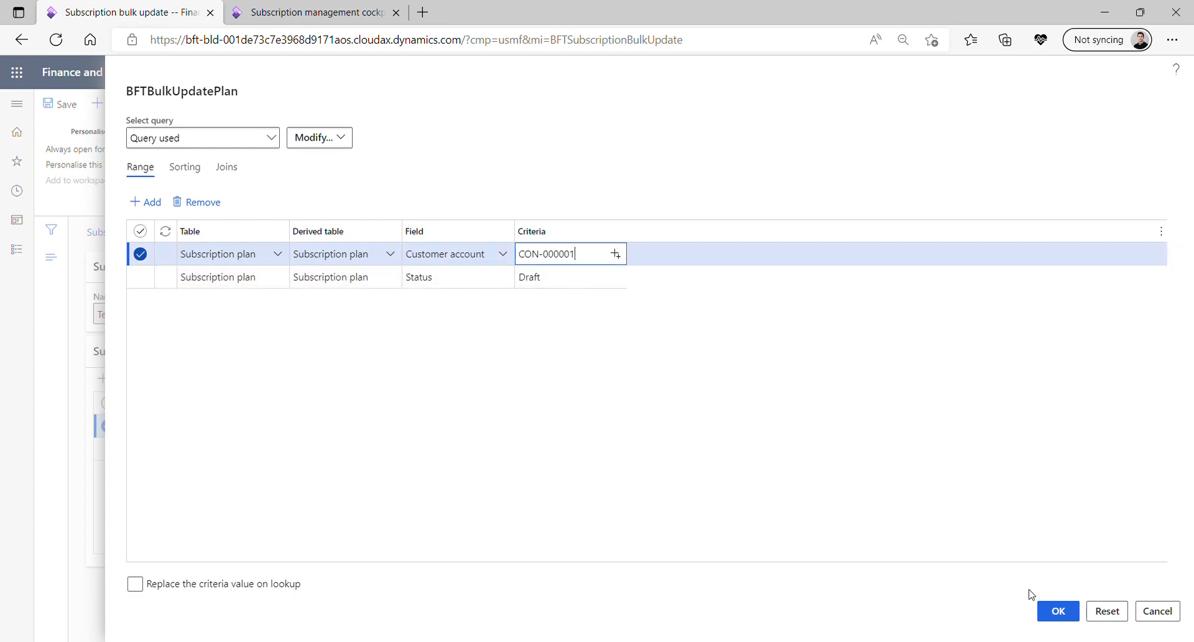
pyautogui.click(1055, 611)
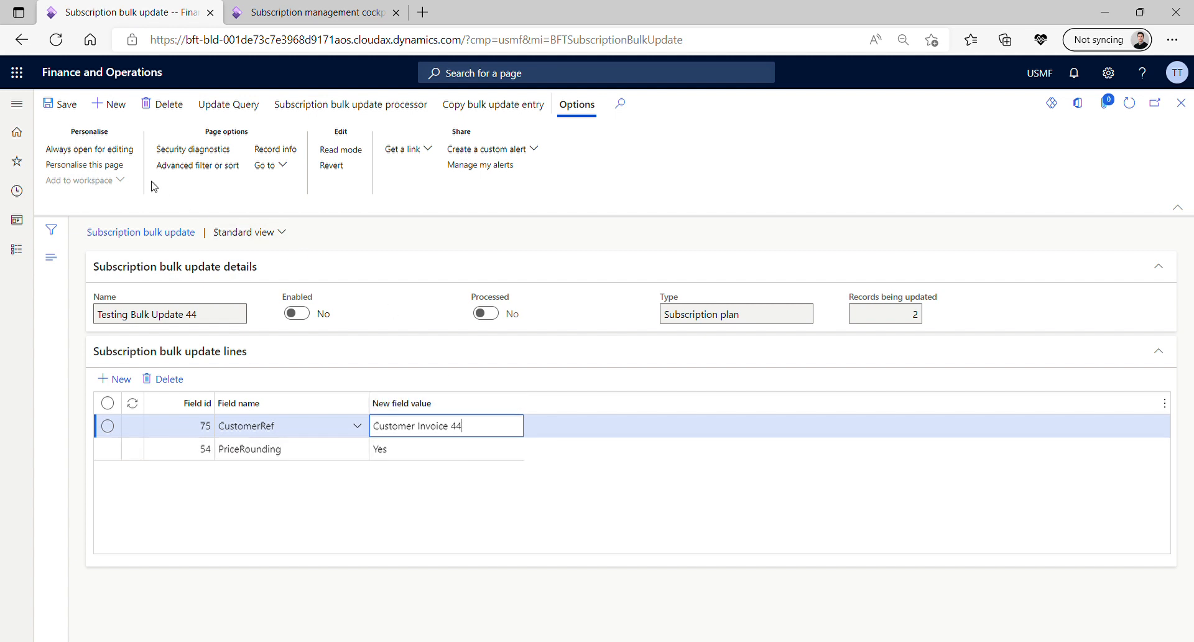
# Enable the bulk update "Testing Bulk Update 44" and check its number of records being updated
pyautogui.click(303, 319)
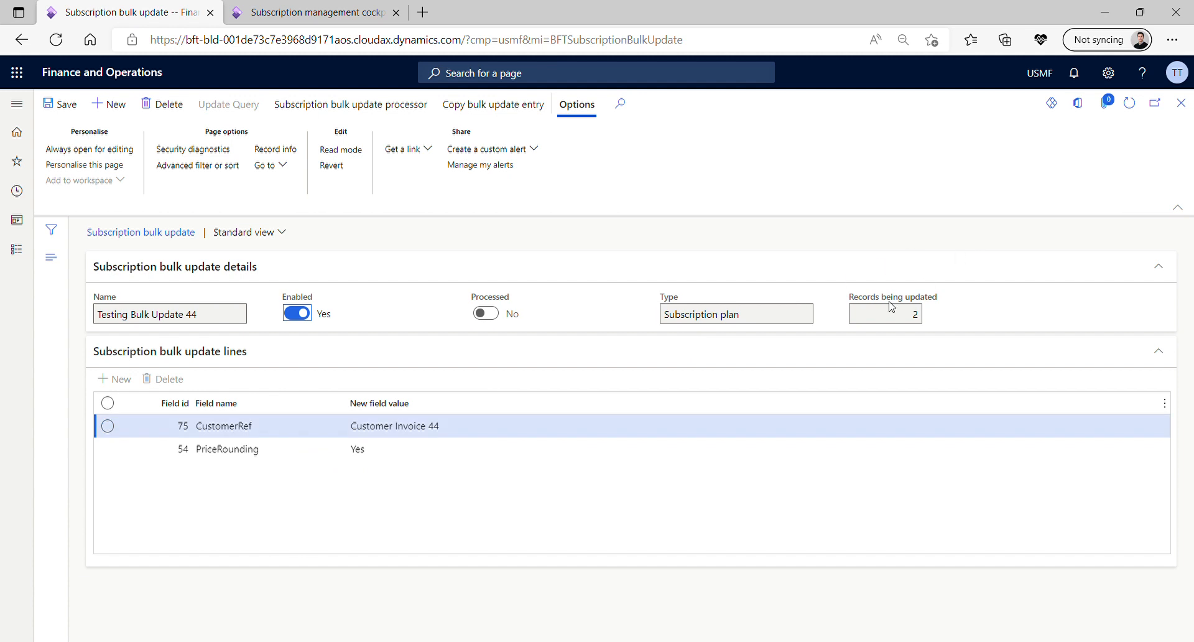
pyautogui.click(918, 321)
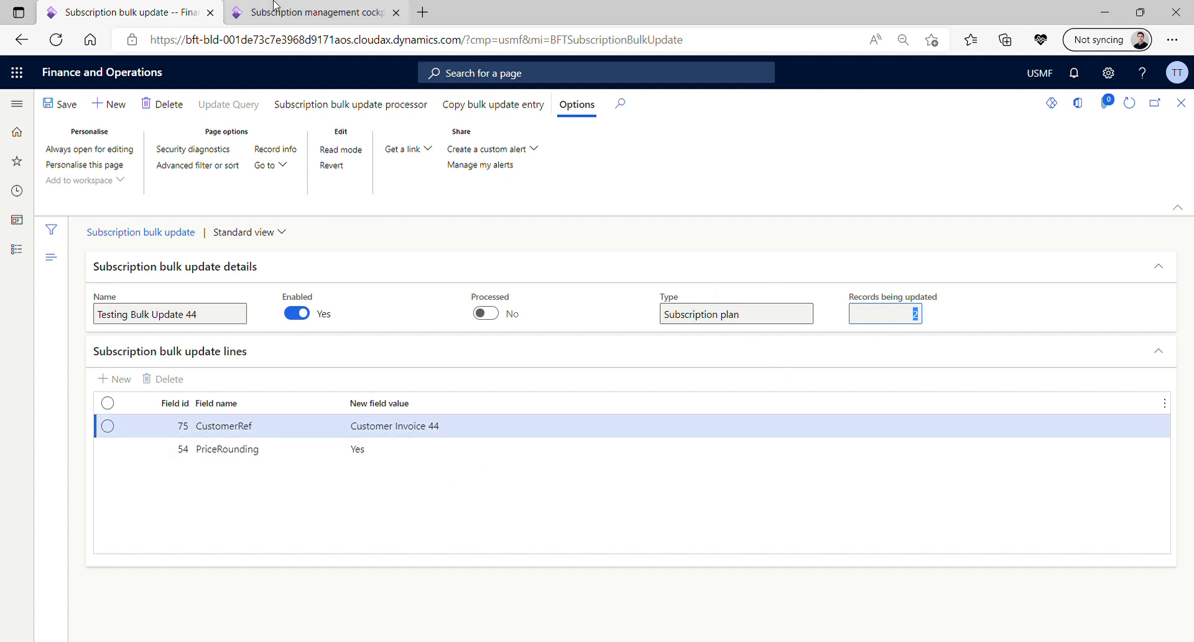
# In the Subscription management cockpit, inspect the first draft plan's details for price rounding and customer reference before the bulk update, then close them
pyautogui.click(297, 12)
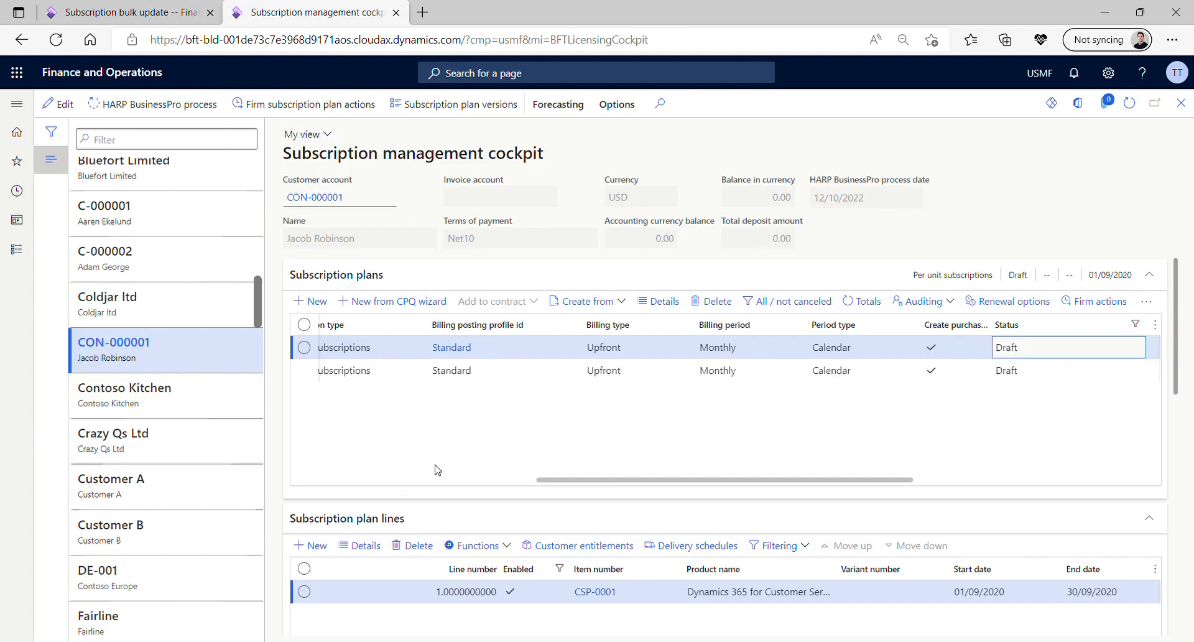
pyautogui.hscroll(-3, 541, 480)
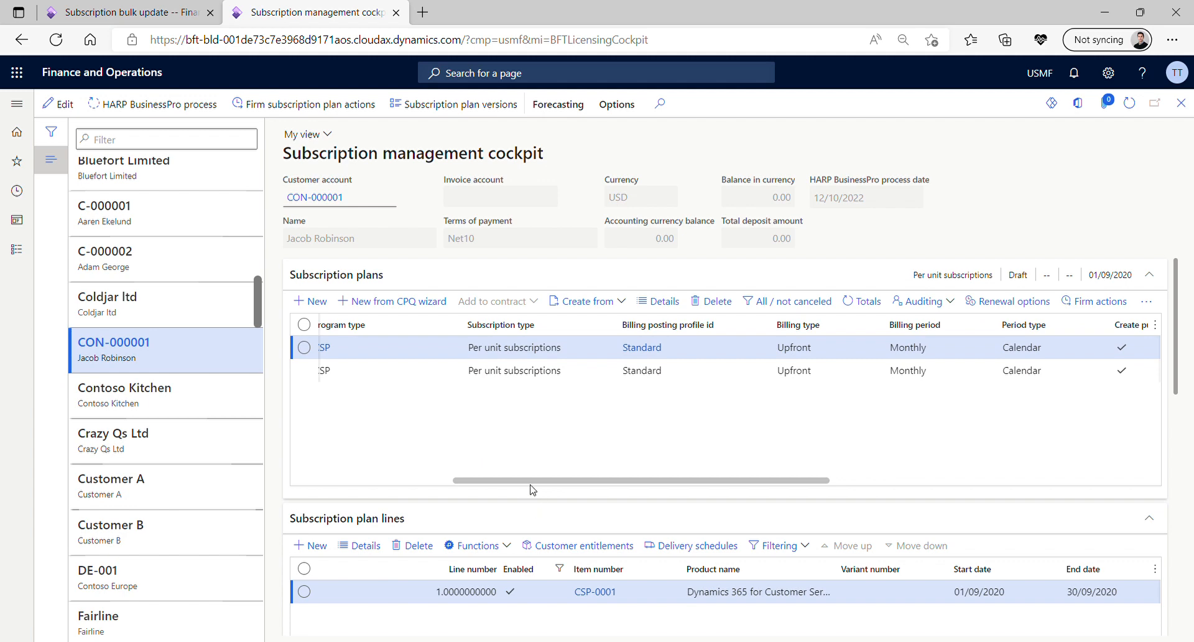
pyautogui.moveTo(531, 483); pyautogui.dragTo(423, 449)
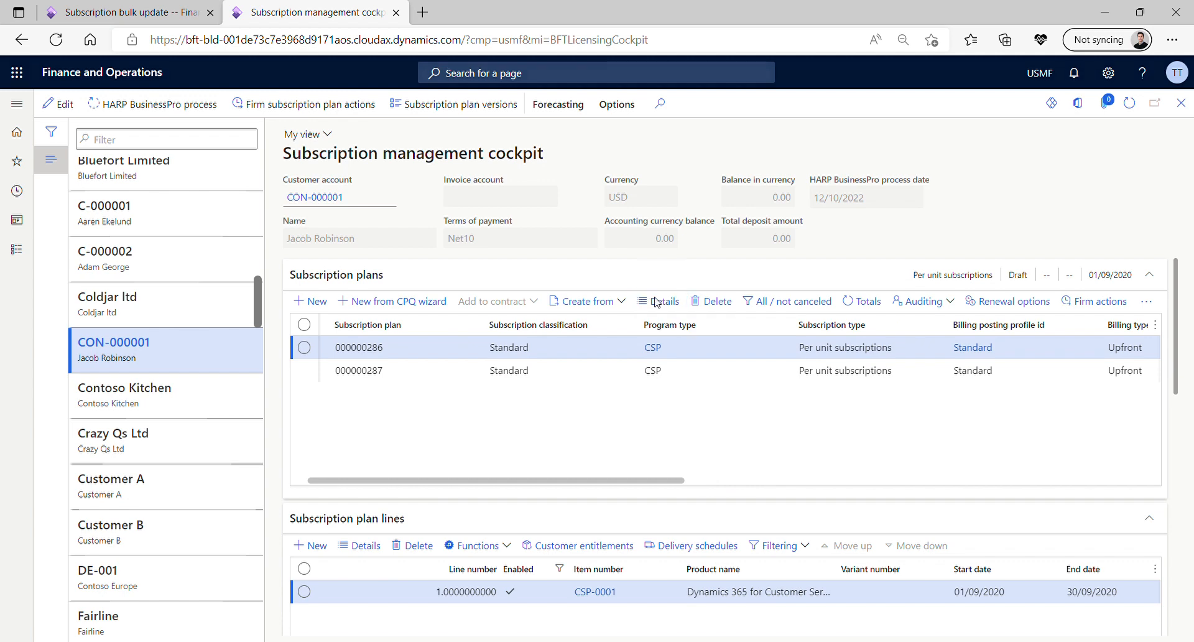
pyautogui.doubleClick(788, 359)
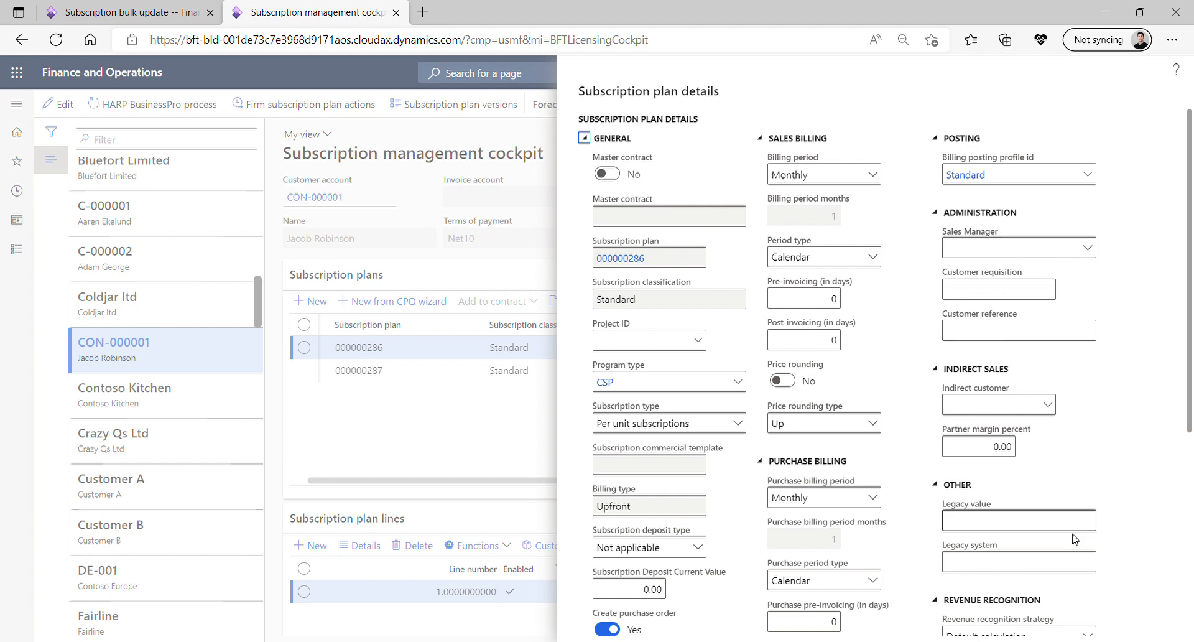
pyautogui.scroll(-5, 1057, 559)
pyautogui.click(1149, 630)
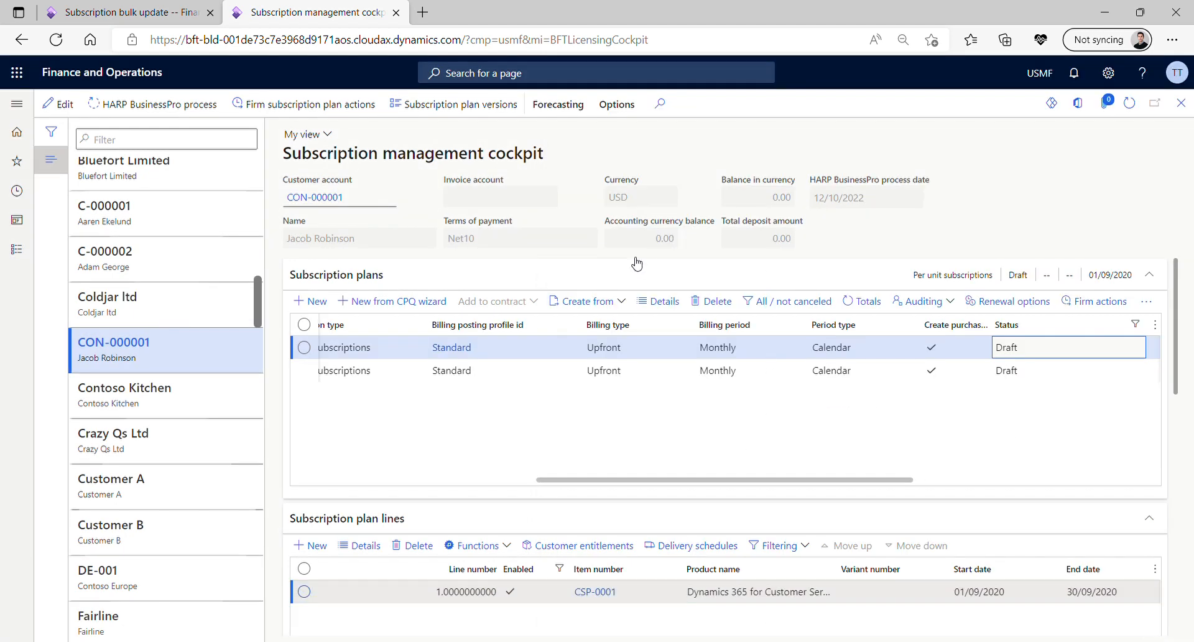
# Return to the bulk update and run the Subscription bulk update processor for "Testing Bulk Update 44" without batch processing
pyautogui.click(136, 5)
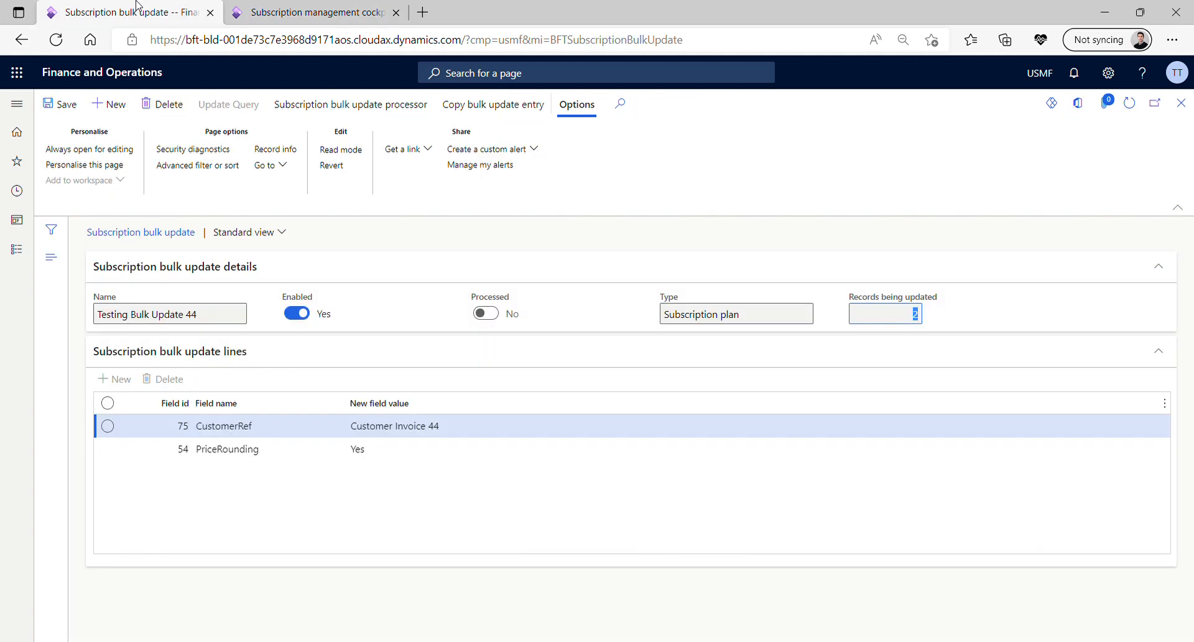
pyautogui.click(374, 111)
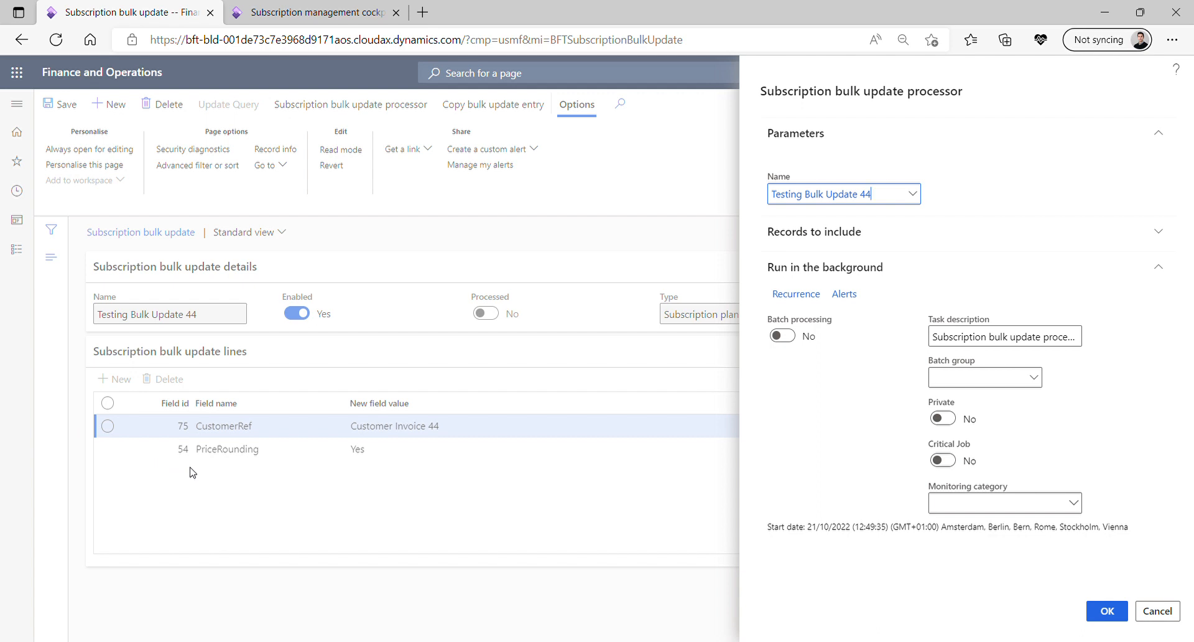
pyautogui.click(894, 201)
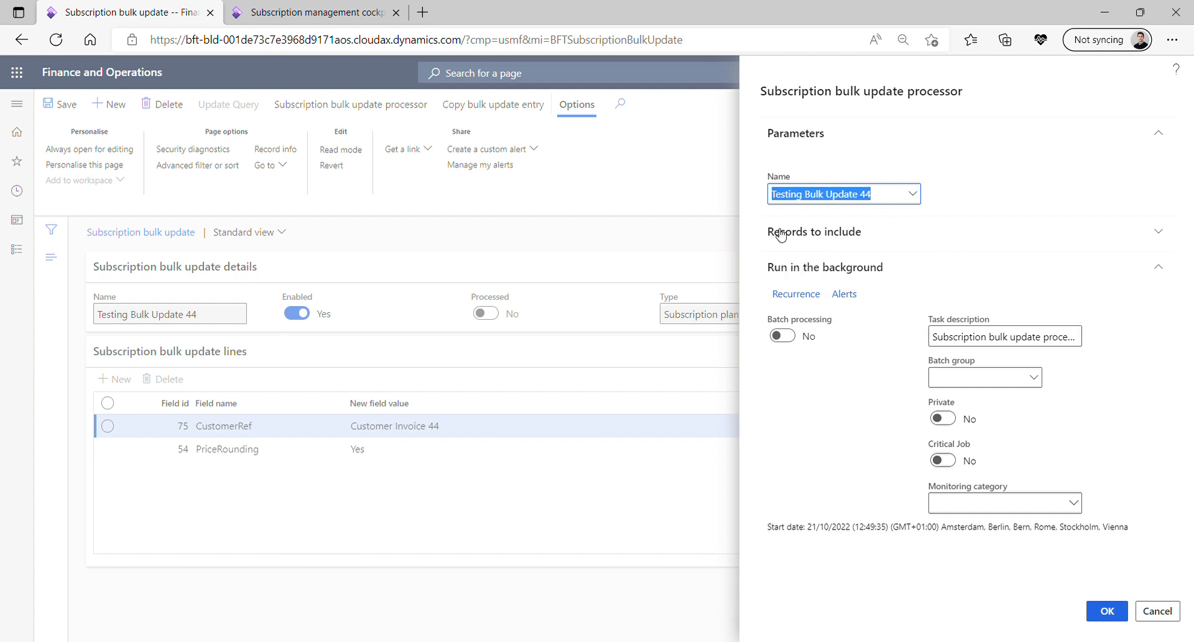
pyautogui.click(1058, 577)
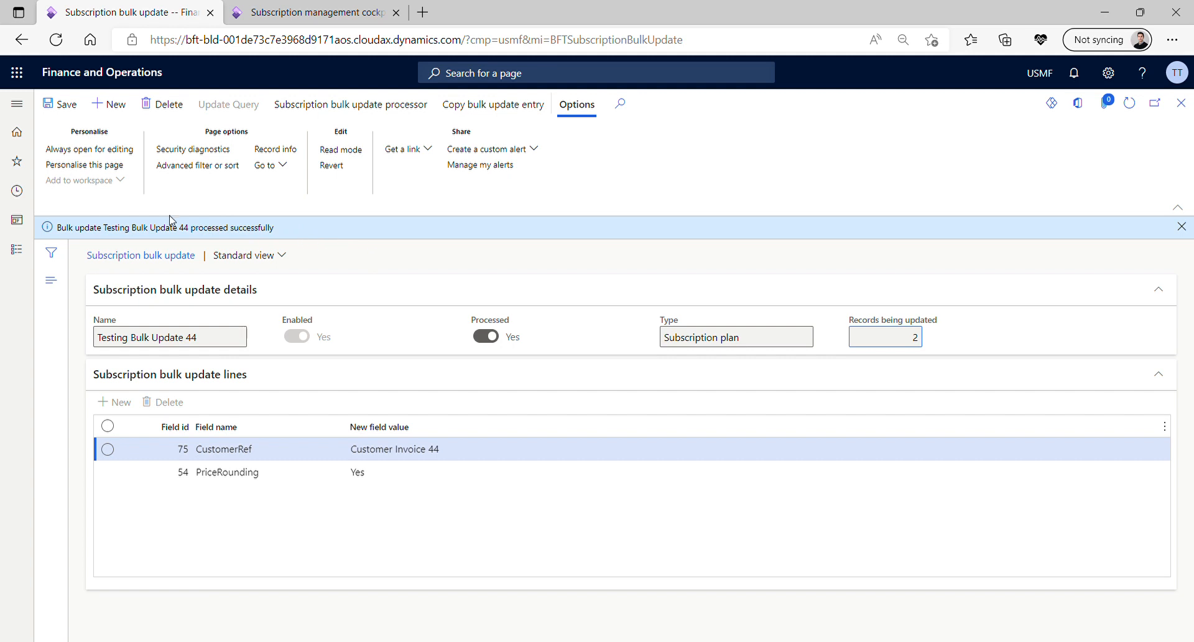
pyautogui.moveTo(108, 235); pyautogui.dragTo(266, 263)
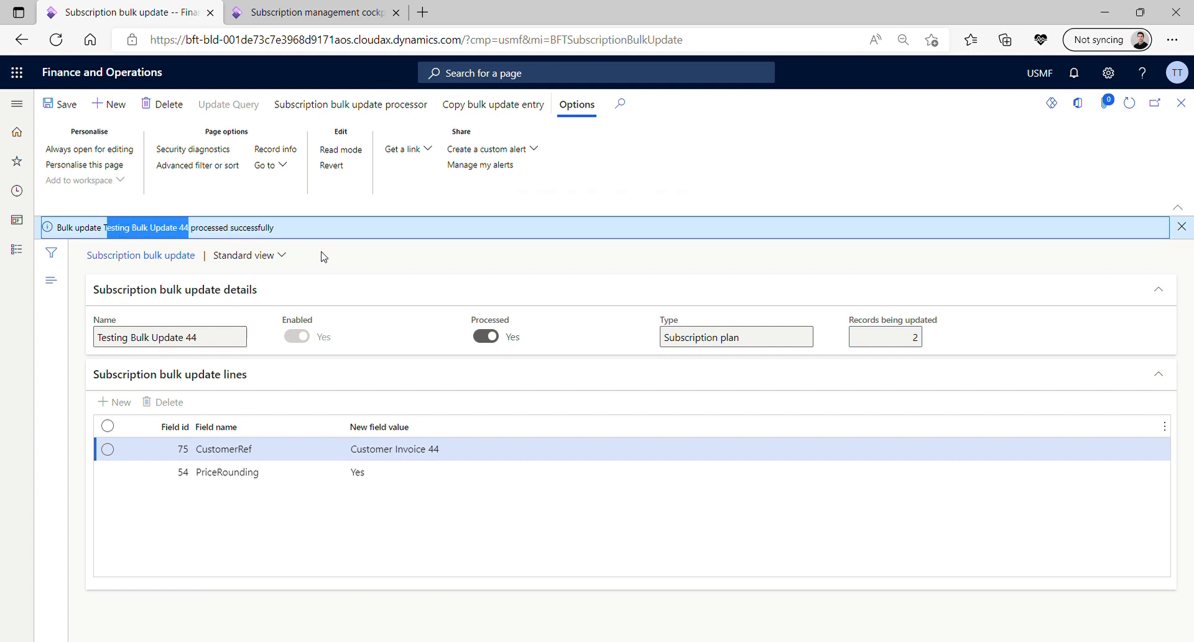
# Back in the Subscription management cockpit, check the first draft plan's price rounding and customer reference after processing, and close its details
pyautogui.click(278, 9)
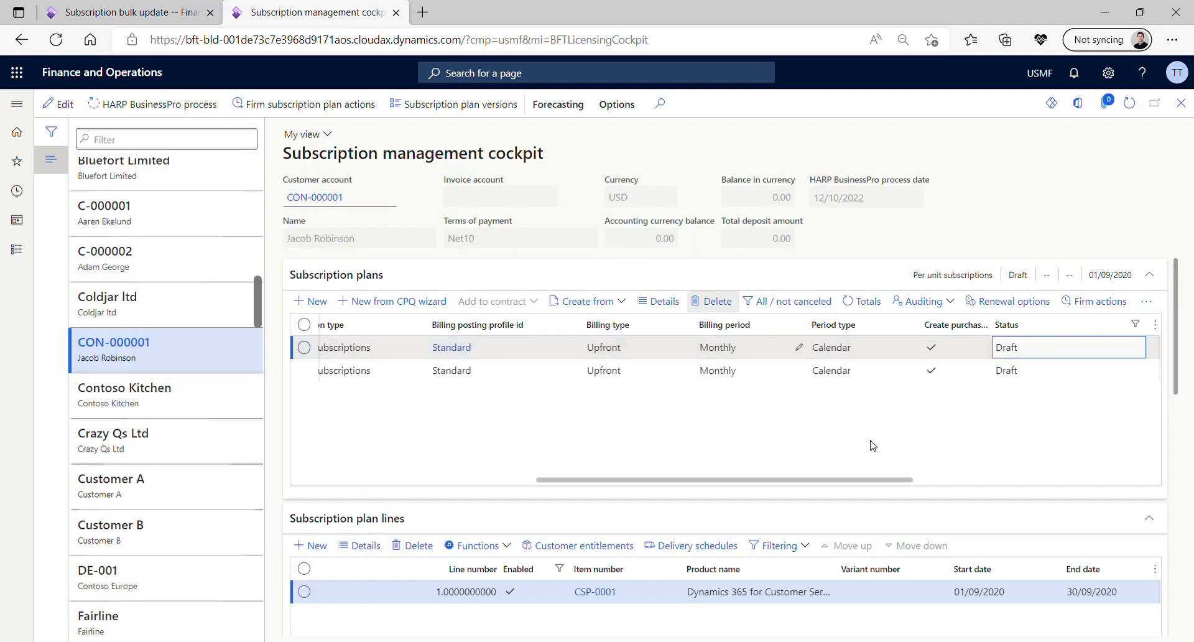
pyautogui.moveTo(877, 488); pyautogui.dragTo(678, 488)
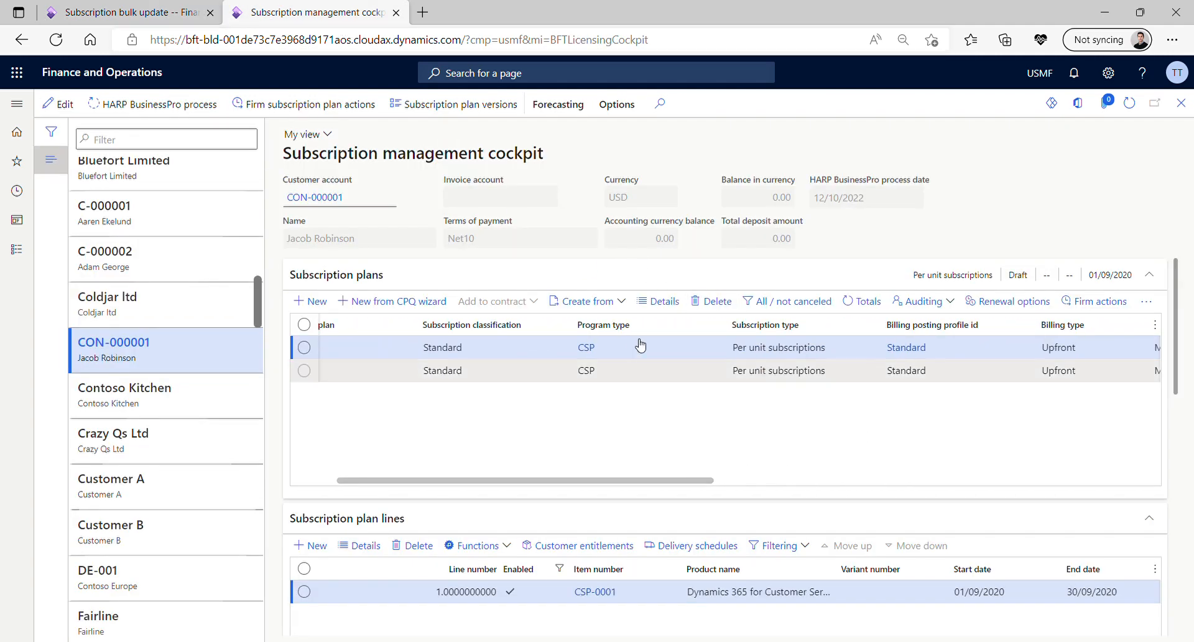
pyautogui.doubleClick(466, 354)
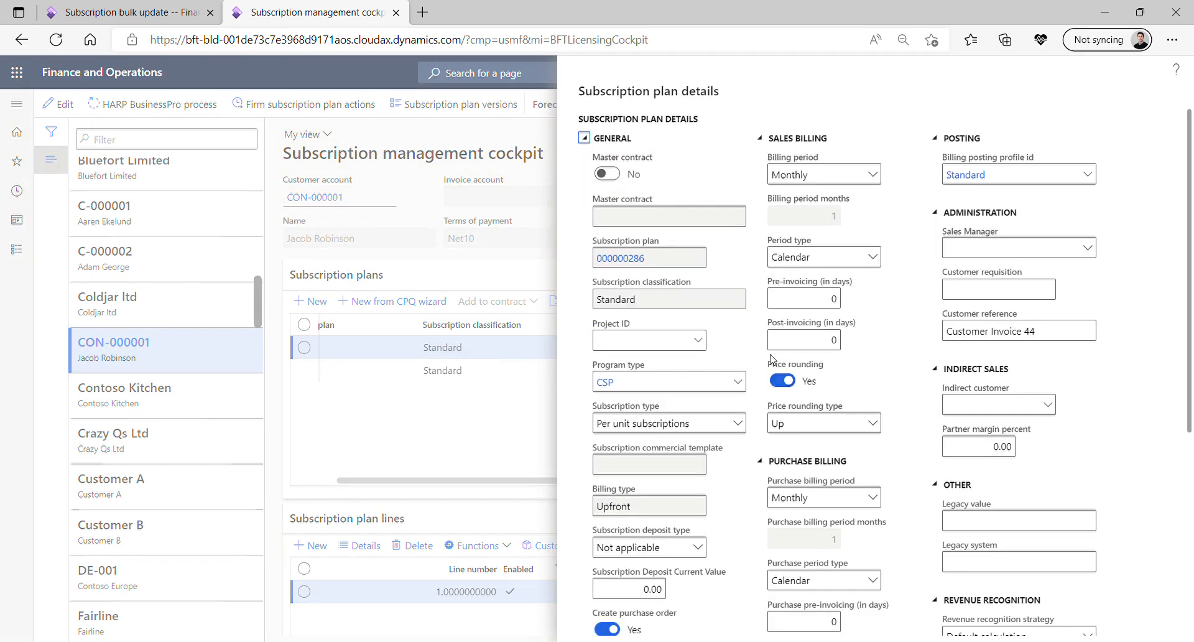
pyautogui.moveTo(769, 364); pyautogui.dragTo(827, 367)
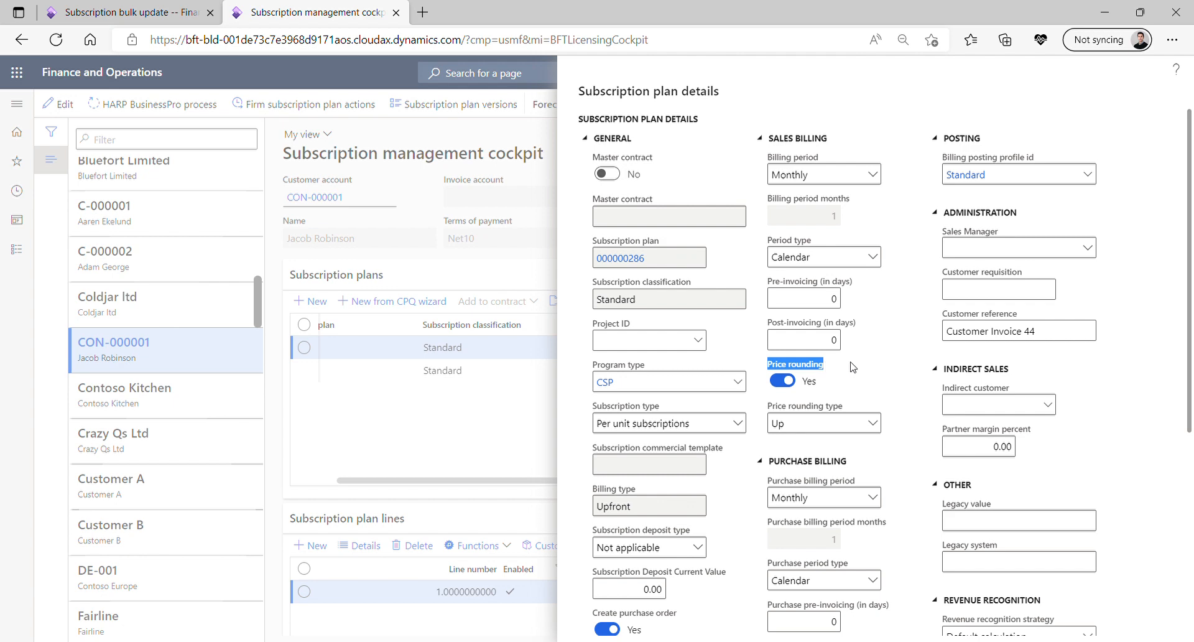
pyautogui.moveTo(1037, 330); pyautogui.dragTo(945, 330)
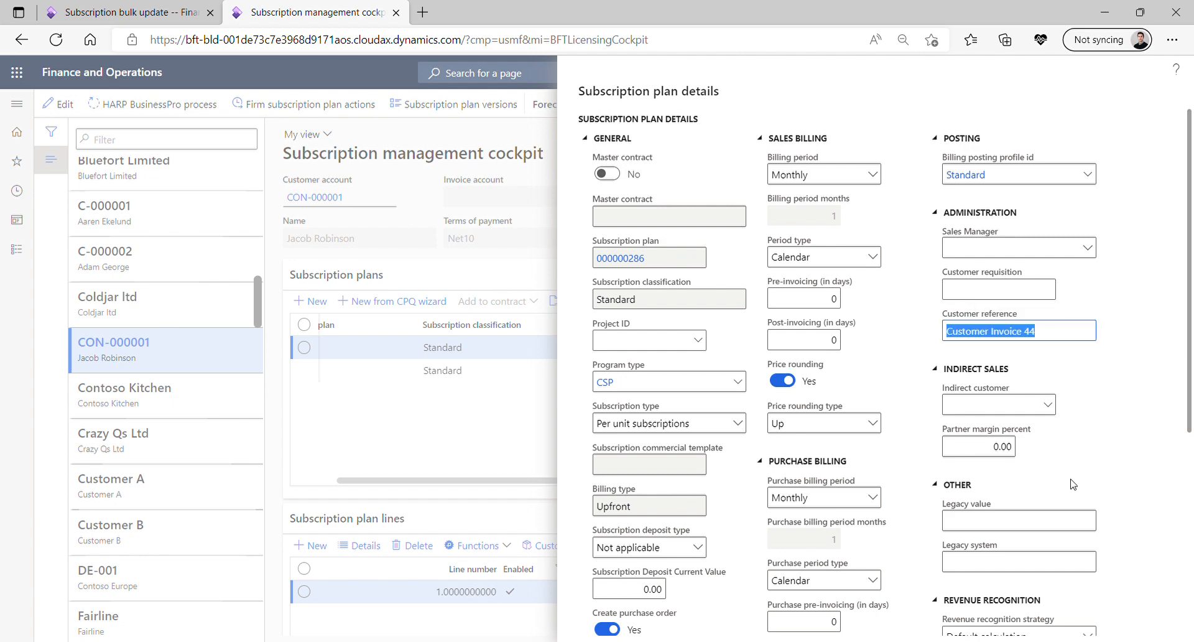
pyautogui.scroll(-5, 1151, 591)
pyautogui.click(1150, 624)
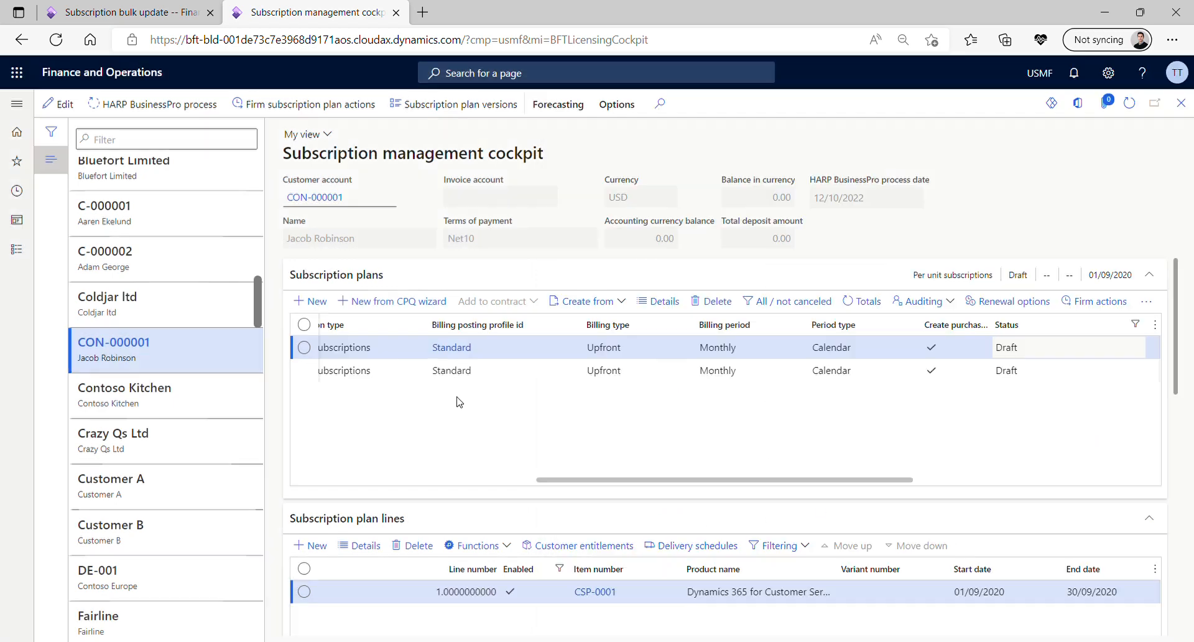
# Open the second draft plan's details, check its price rounding and customer reference, and close the details
pyautogui.click(457, 371)
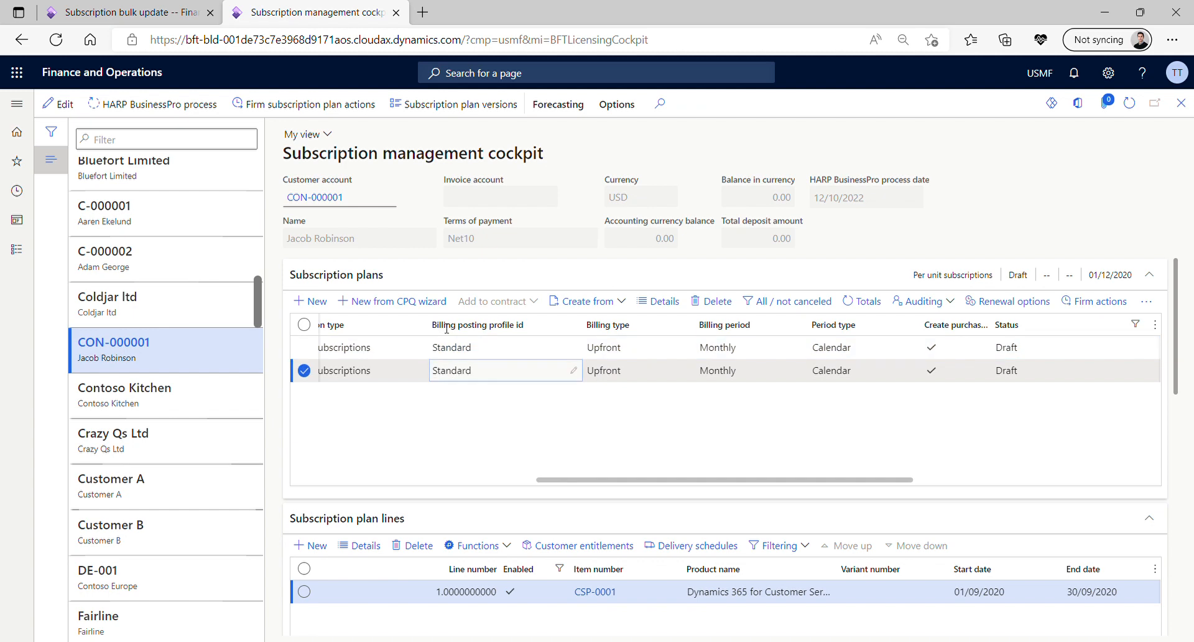
pyautogui.click(672, 304)
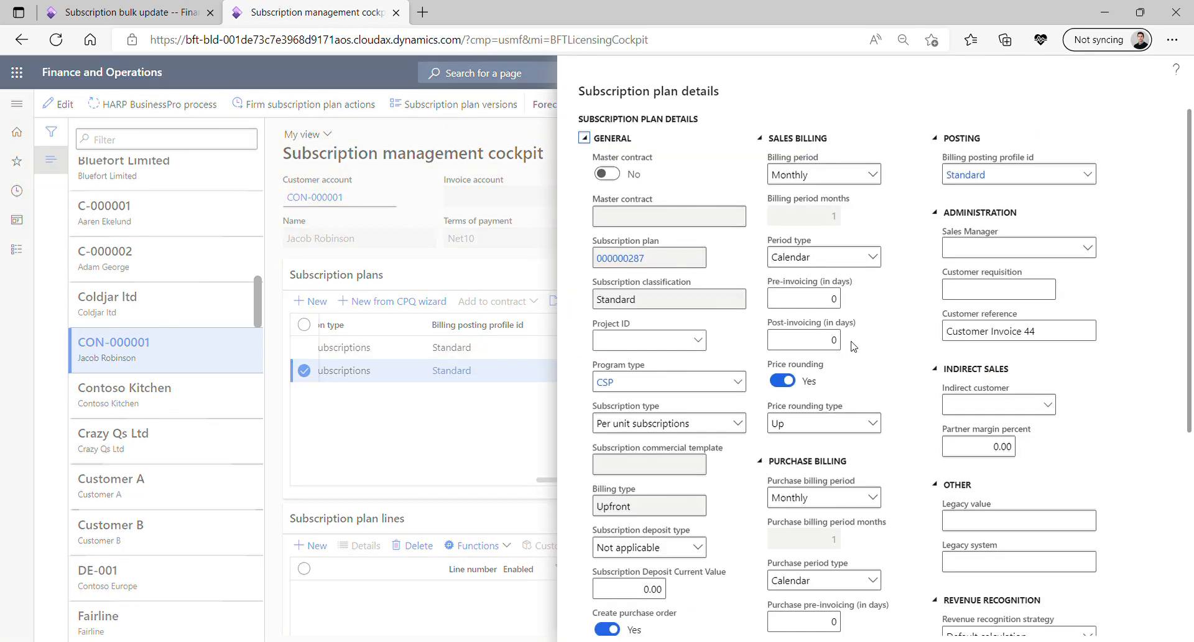
pyautogui.moveTo(773, 364); pyautogui.dragTo(850, 366)
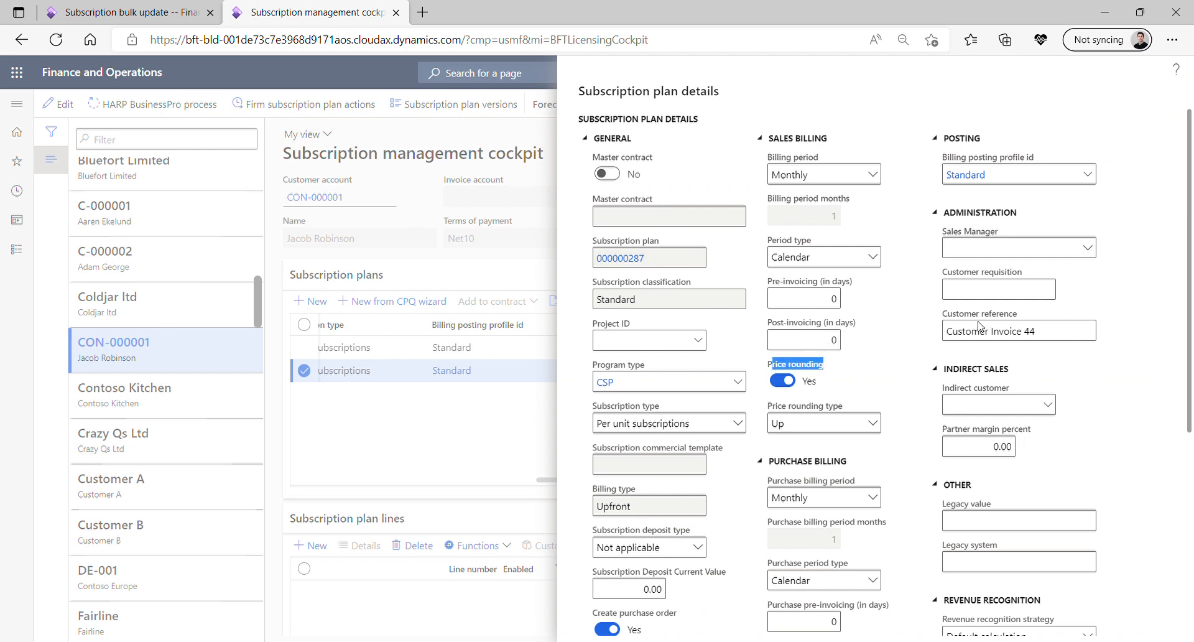
pyautogui.moveTo(965, 331); pyautogui.dragTo(1057, 342)
pyautogui.click(1066, 341)
pyautogui.scroll(-4, 1007, 321)
pyautogui.scroll(-1, 1053, 495)
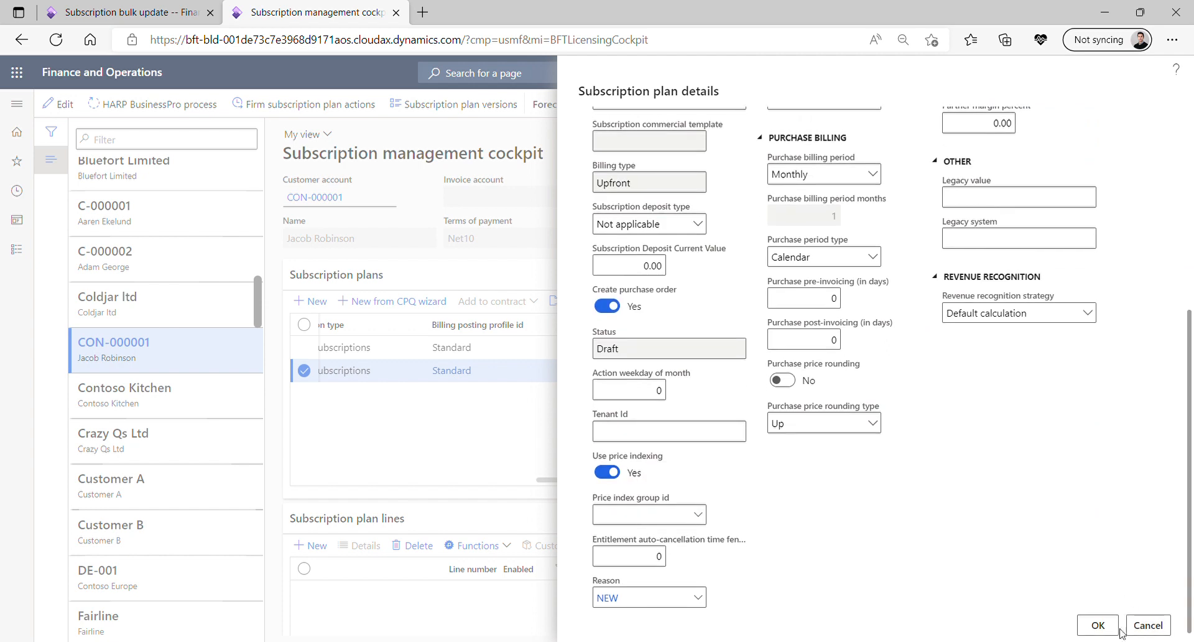
pyautogui.click(1098, 625)
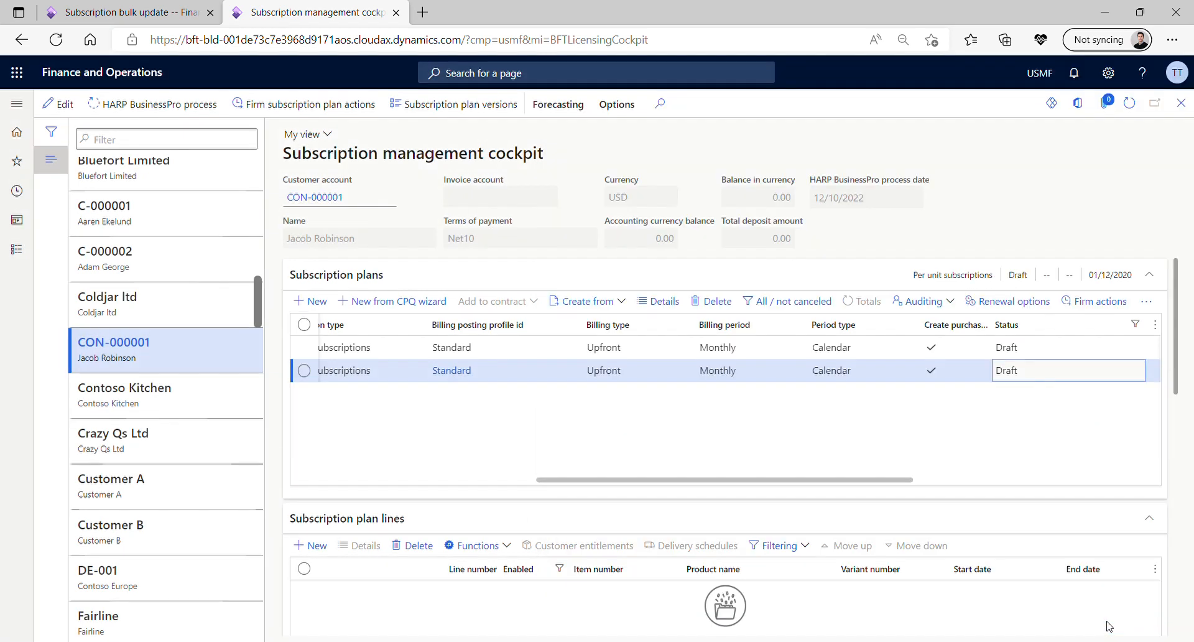